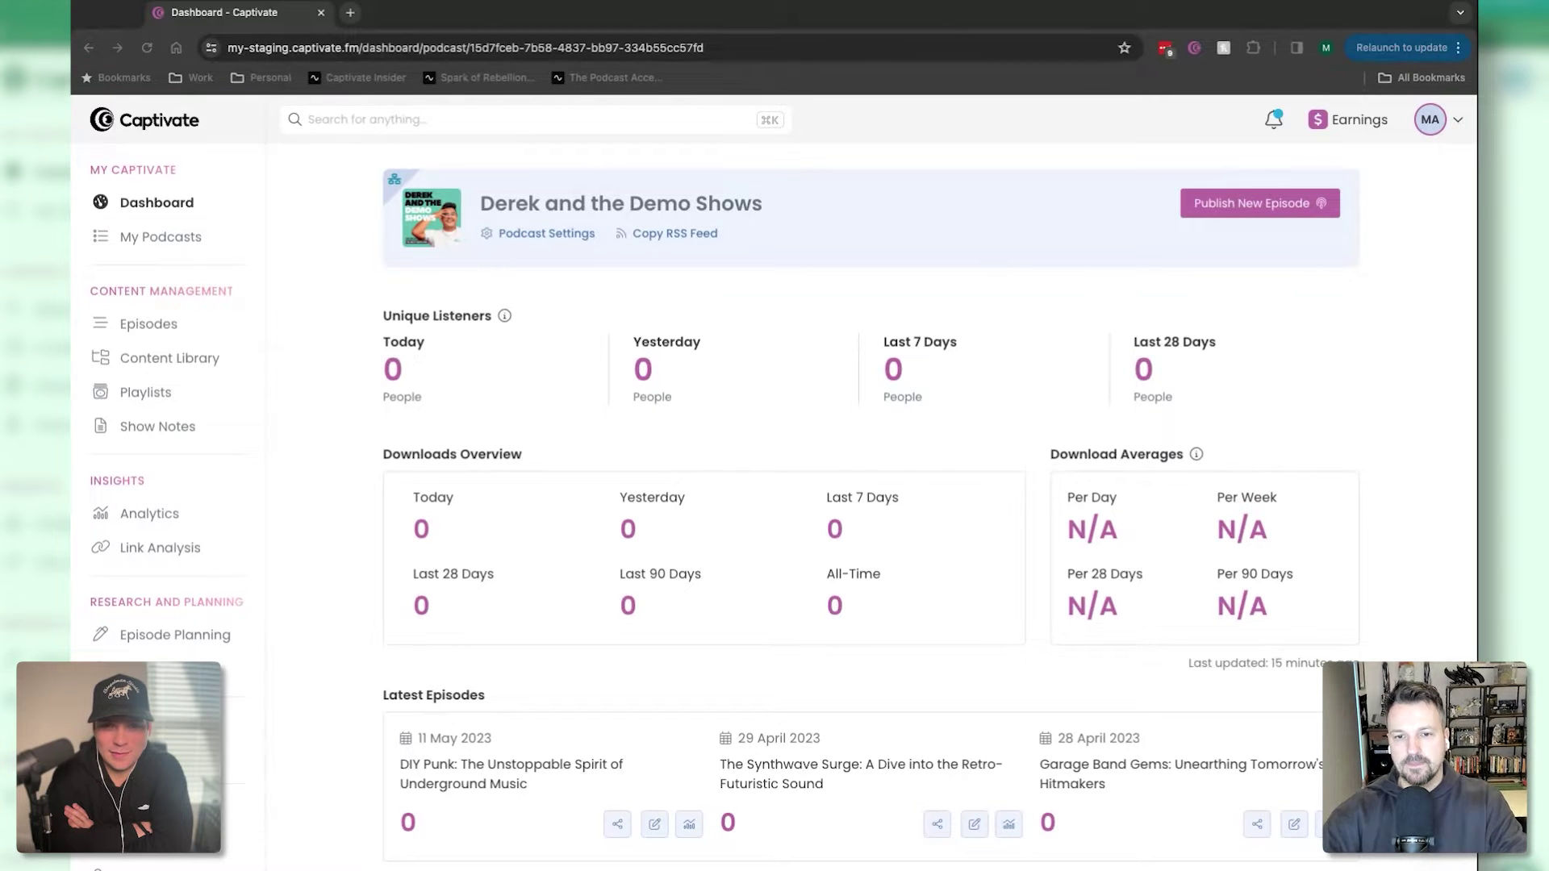
Step: Open the podcast's analytics and review the summary of listeners and downloads
left_click(699, 525)
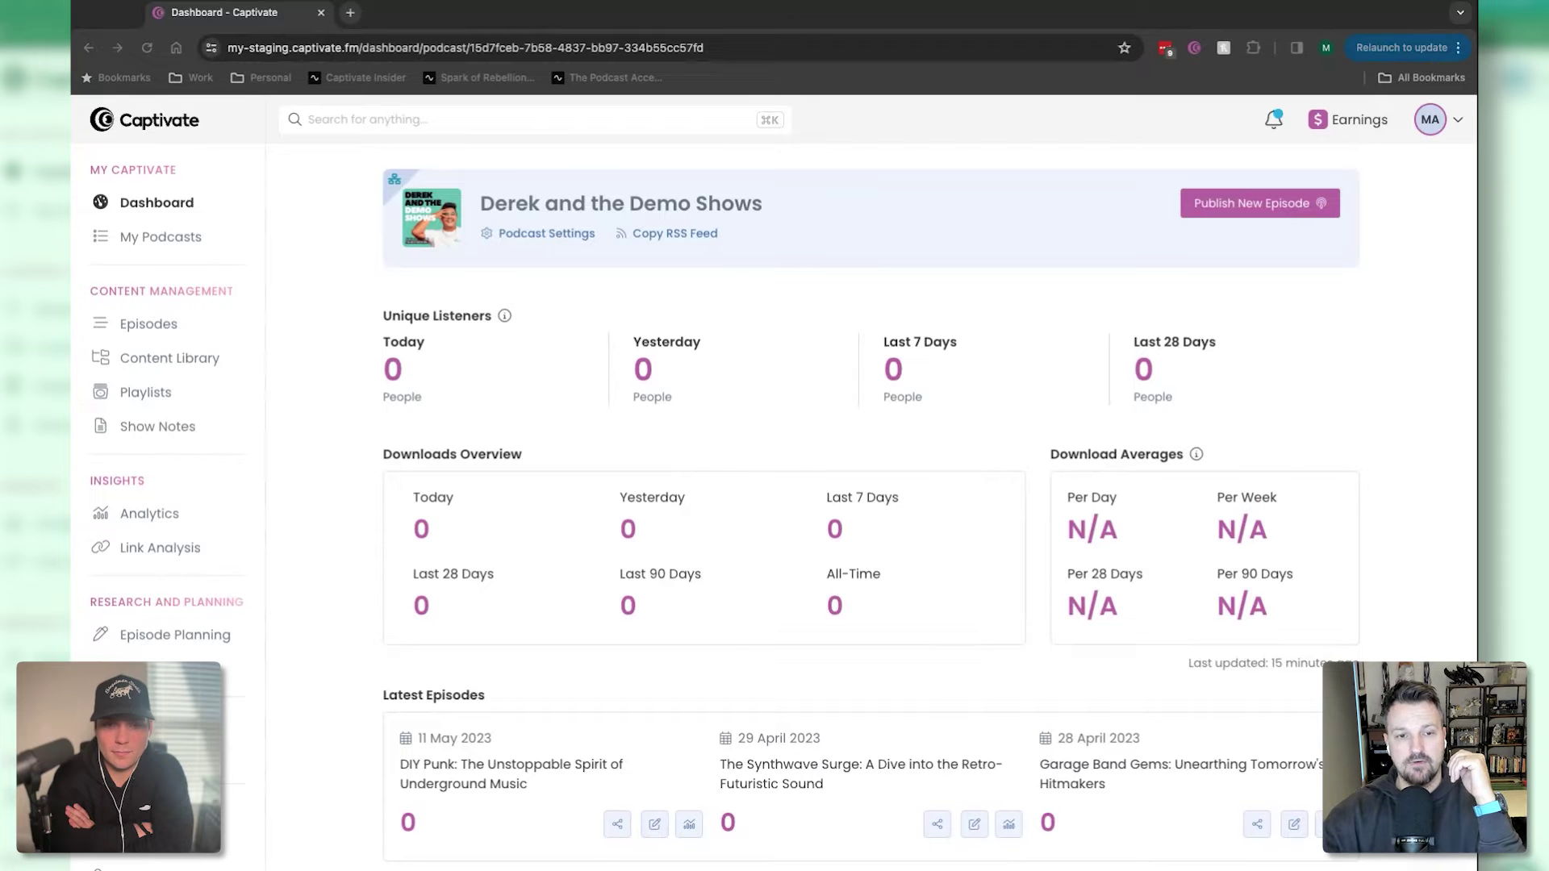
left_click(266, 513)
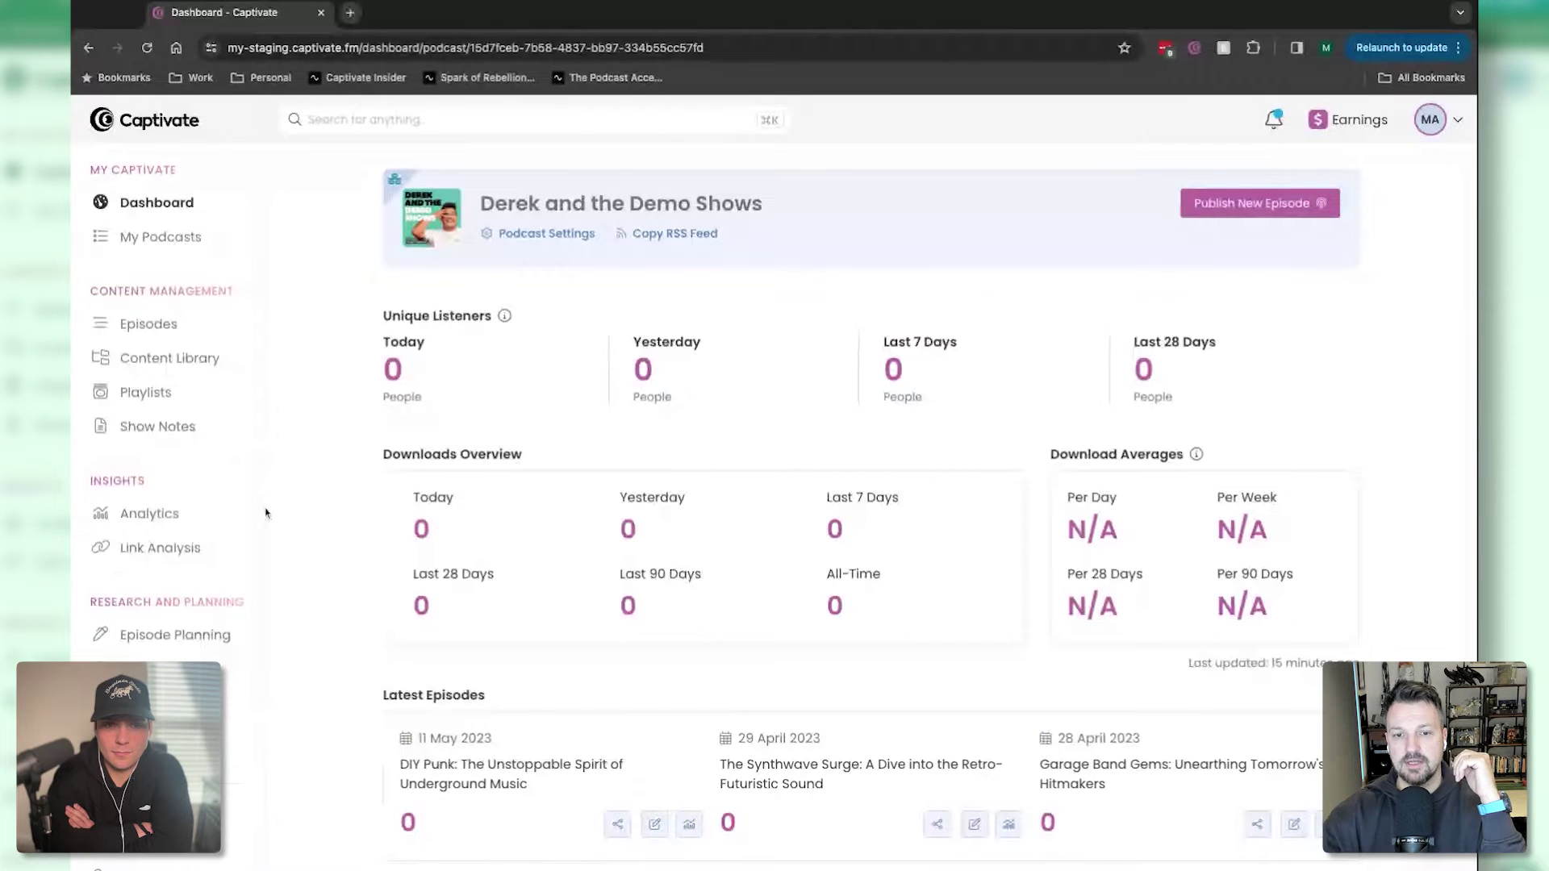
left_click(150, 515)
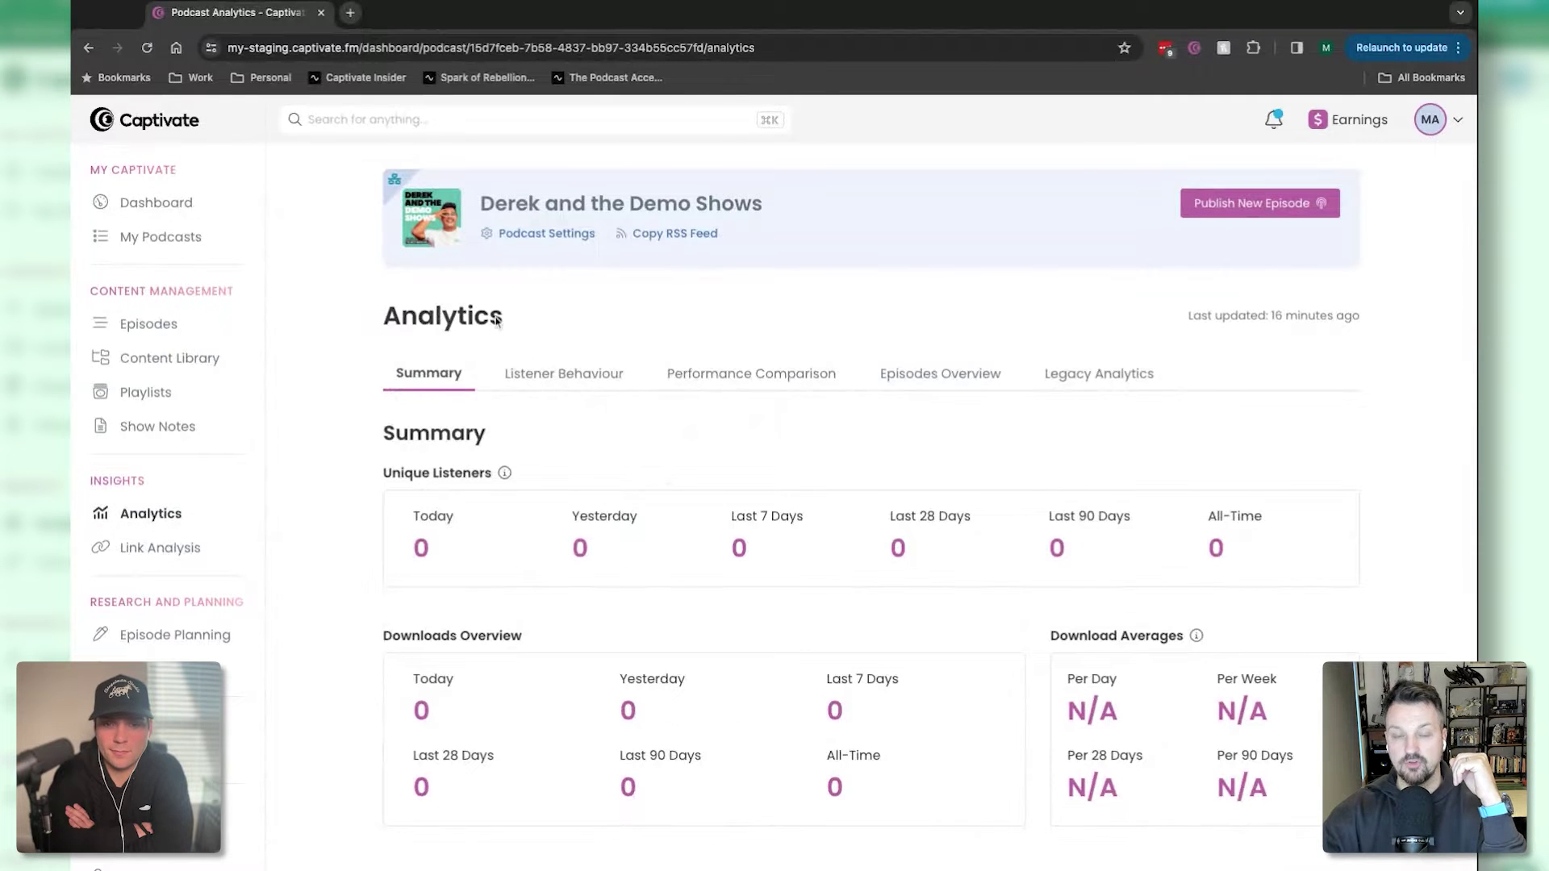
scroll(779, 518, "down", 4)
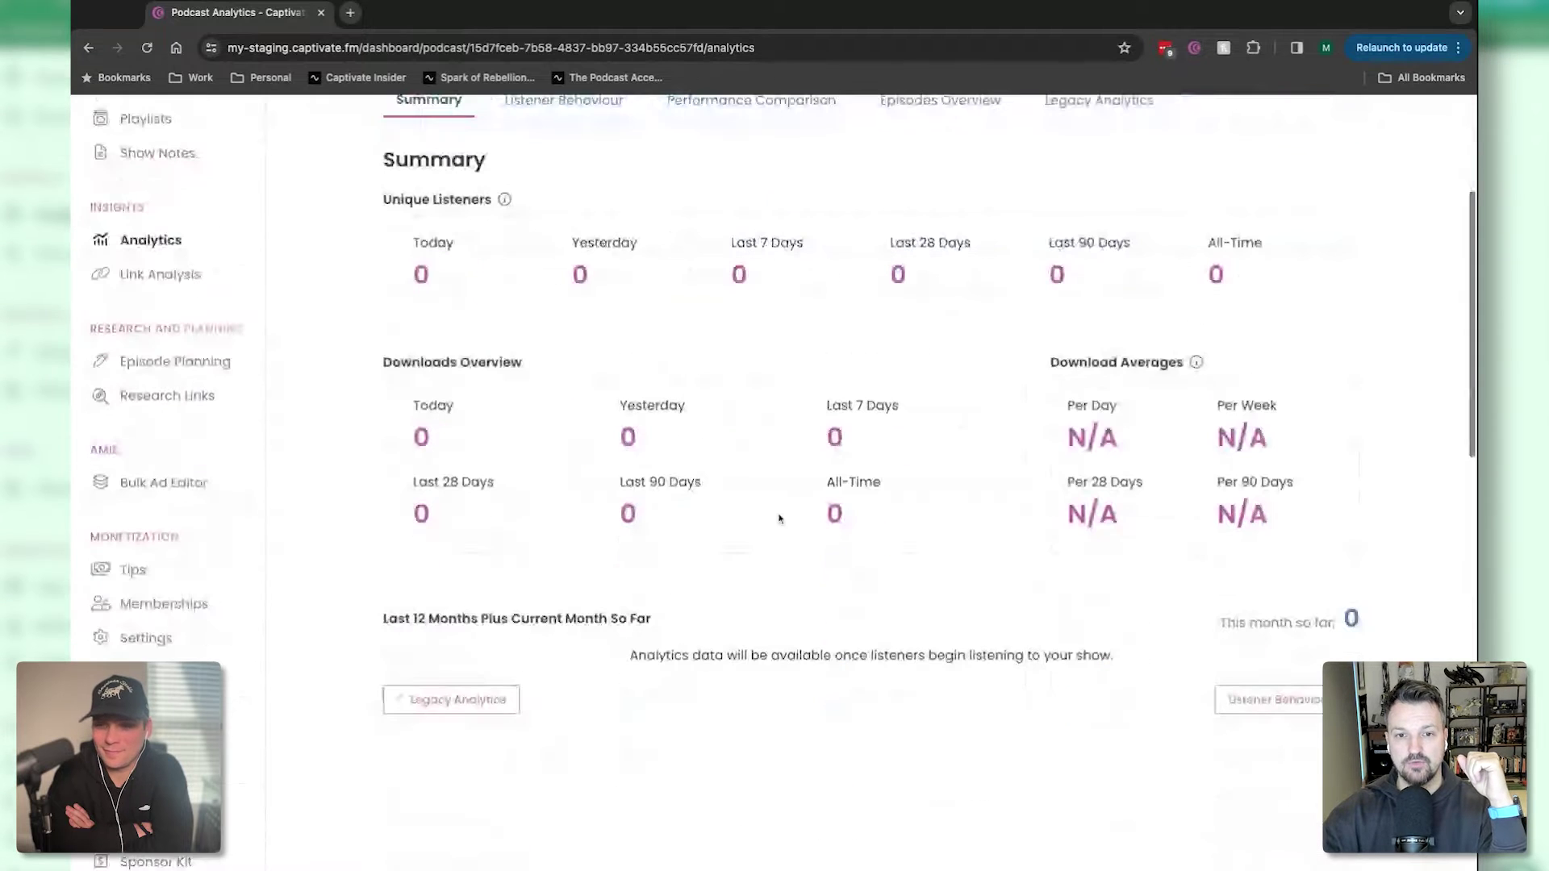
scroll(726, 492, "up", 4)
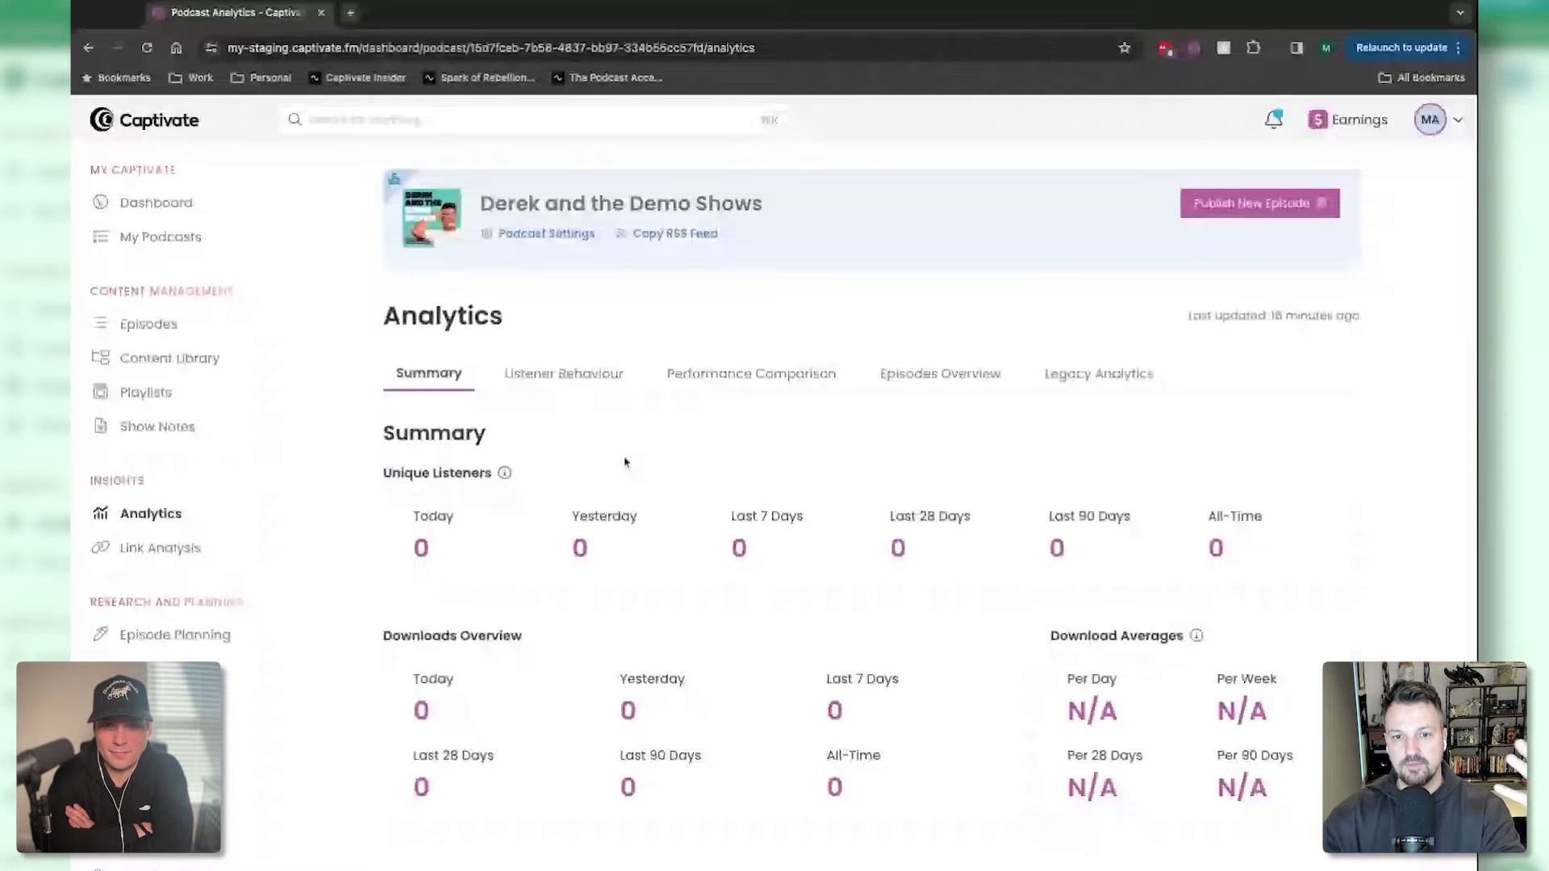
Step: Look through the Listener Behaviour, Performance Comparison and Episodes Overview analytics
left_click(589, 375)
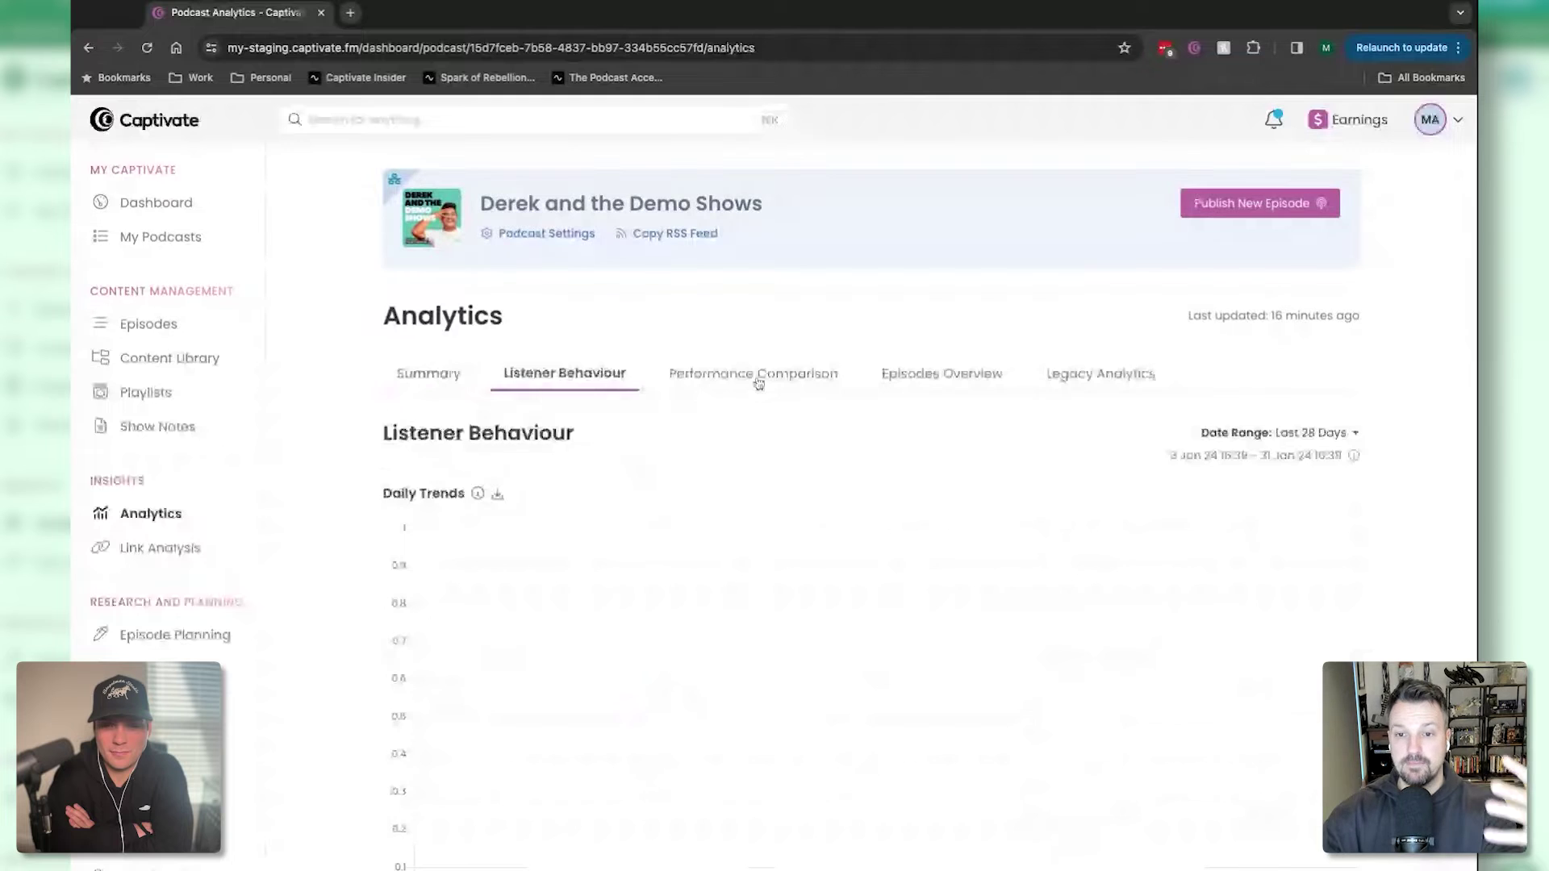
left_click(757, 376)
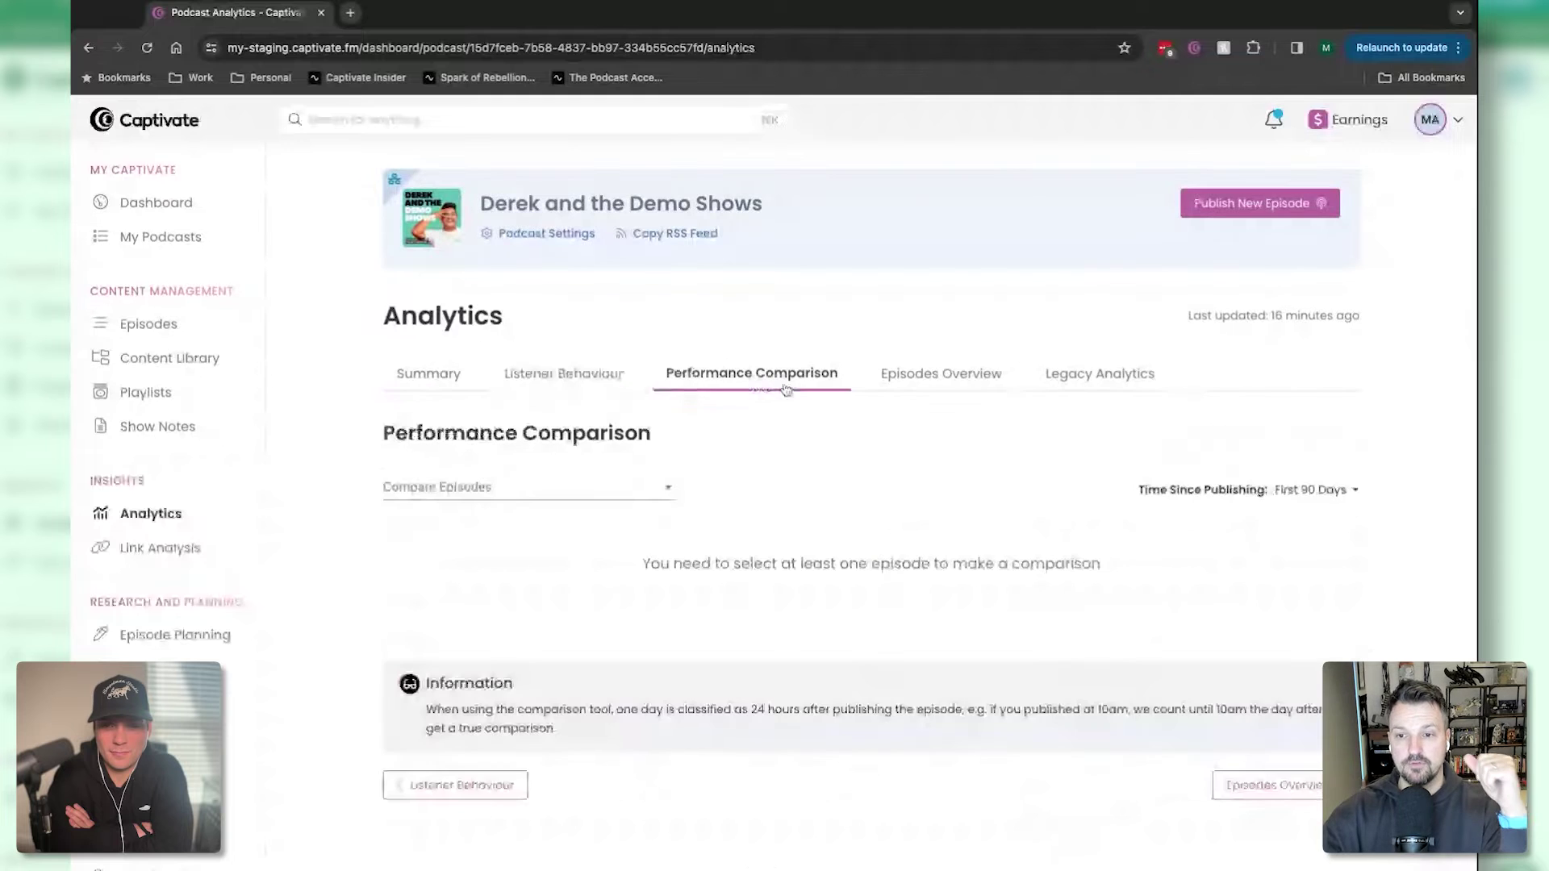
left_click(929, 382)
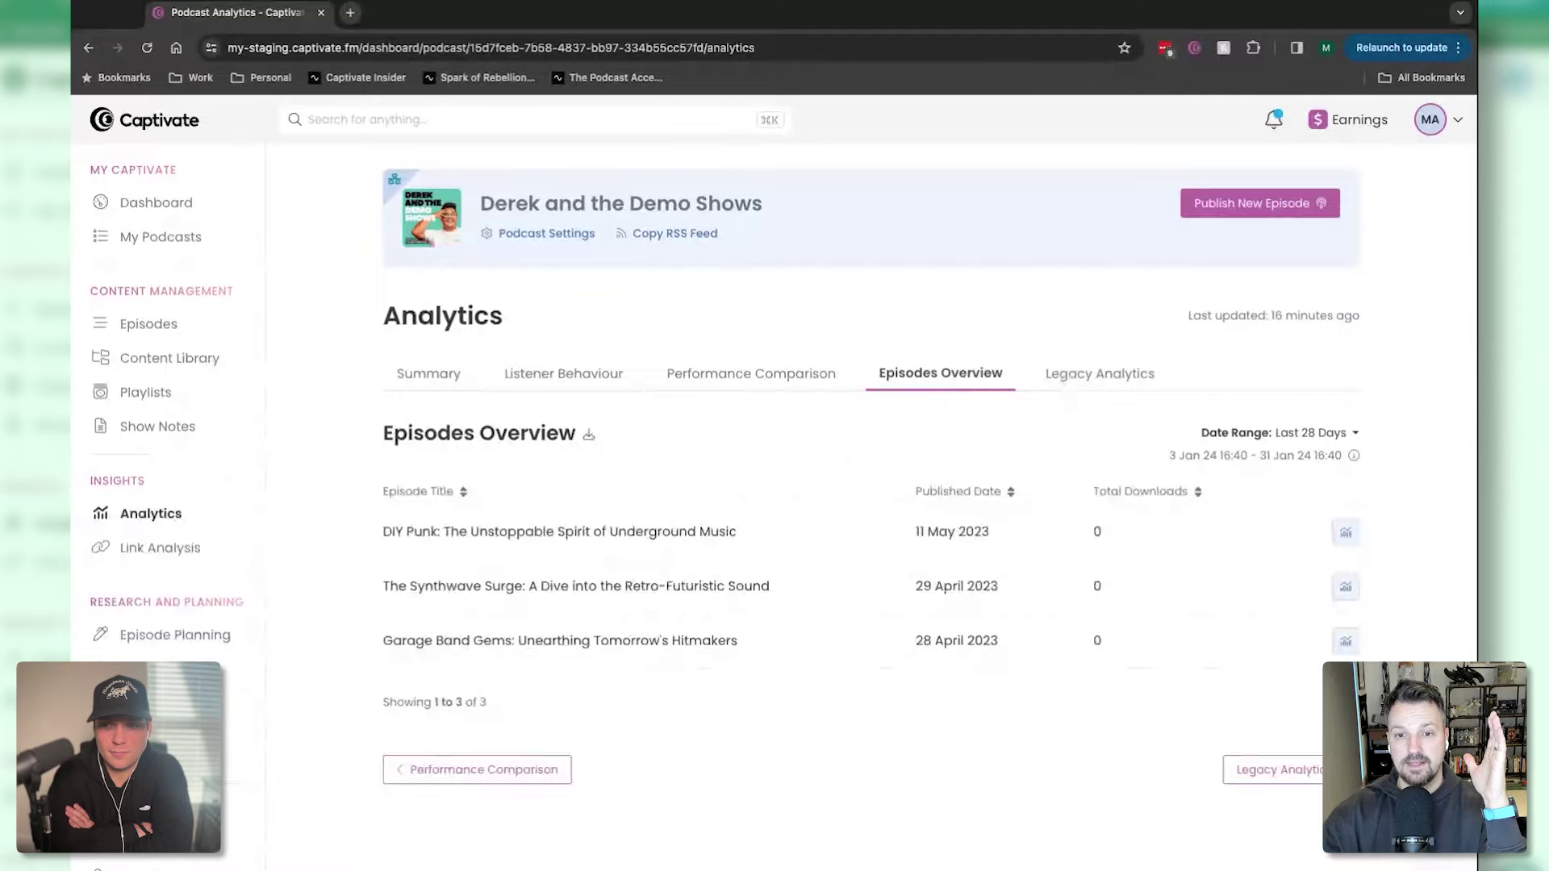
Step: Open the legacy analytics and examine the total downloads graph
left_click(1099, 374)
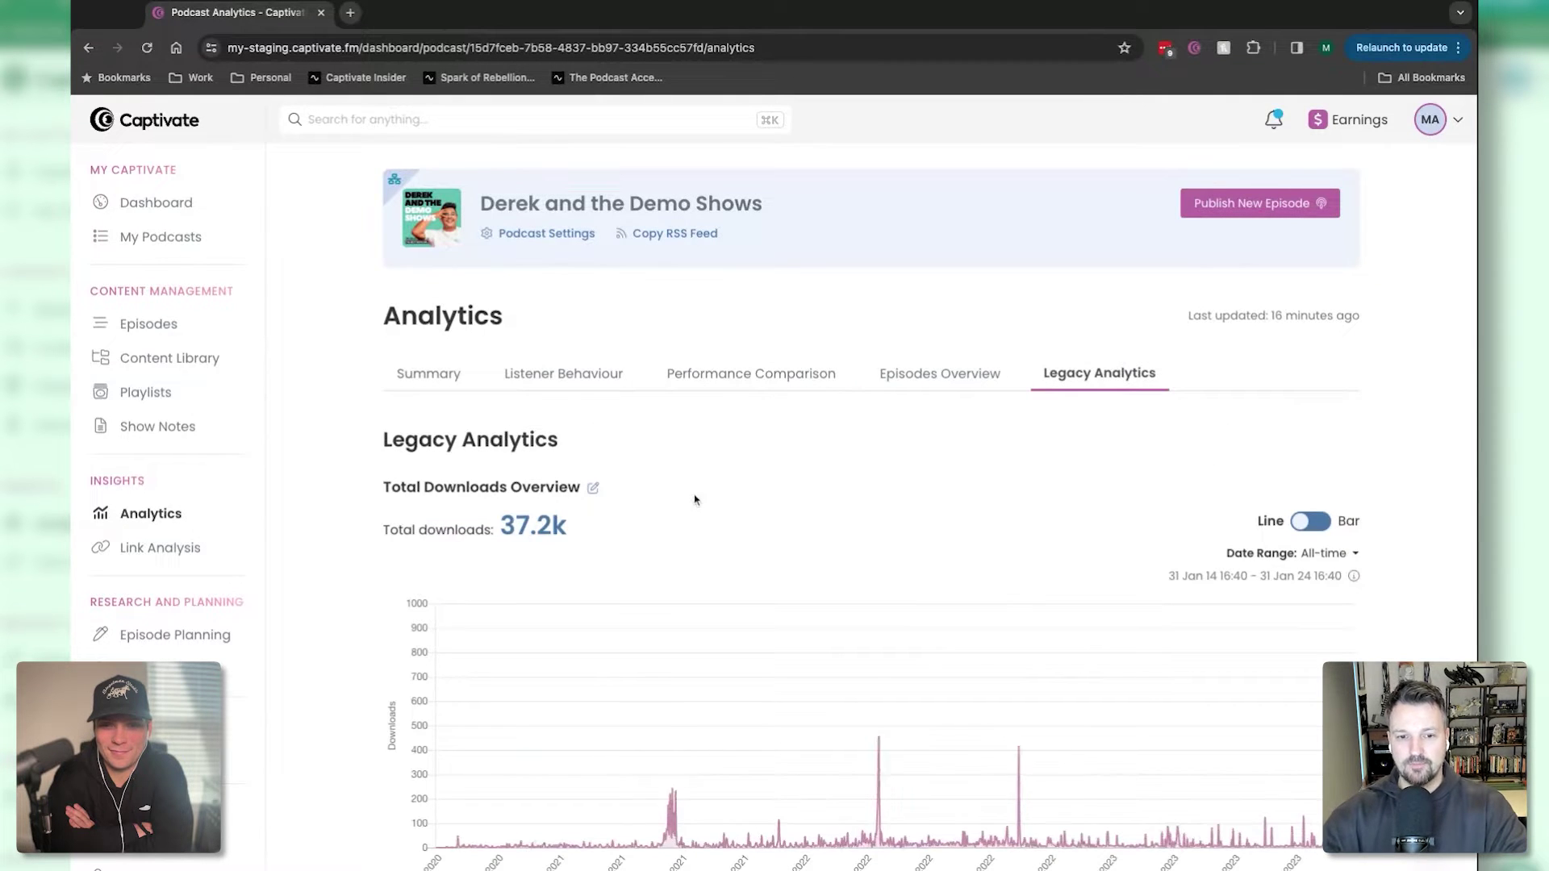
scroll(790, 495, "down", 1)
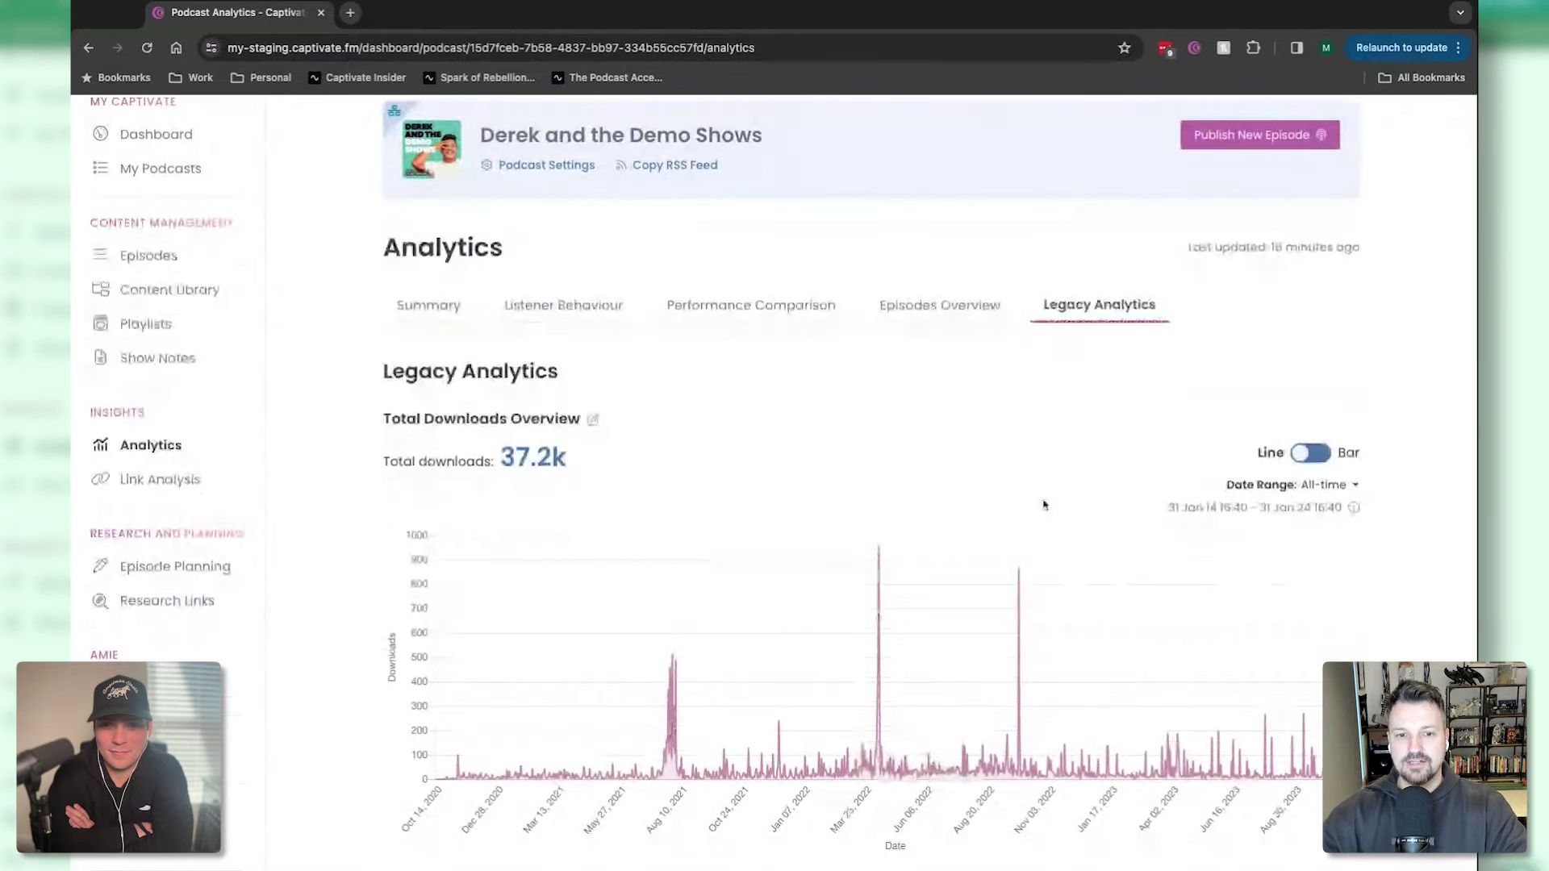
scroll(869, 474, "down", 1)
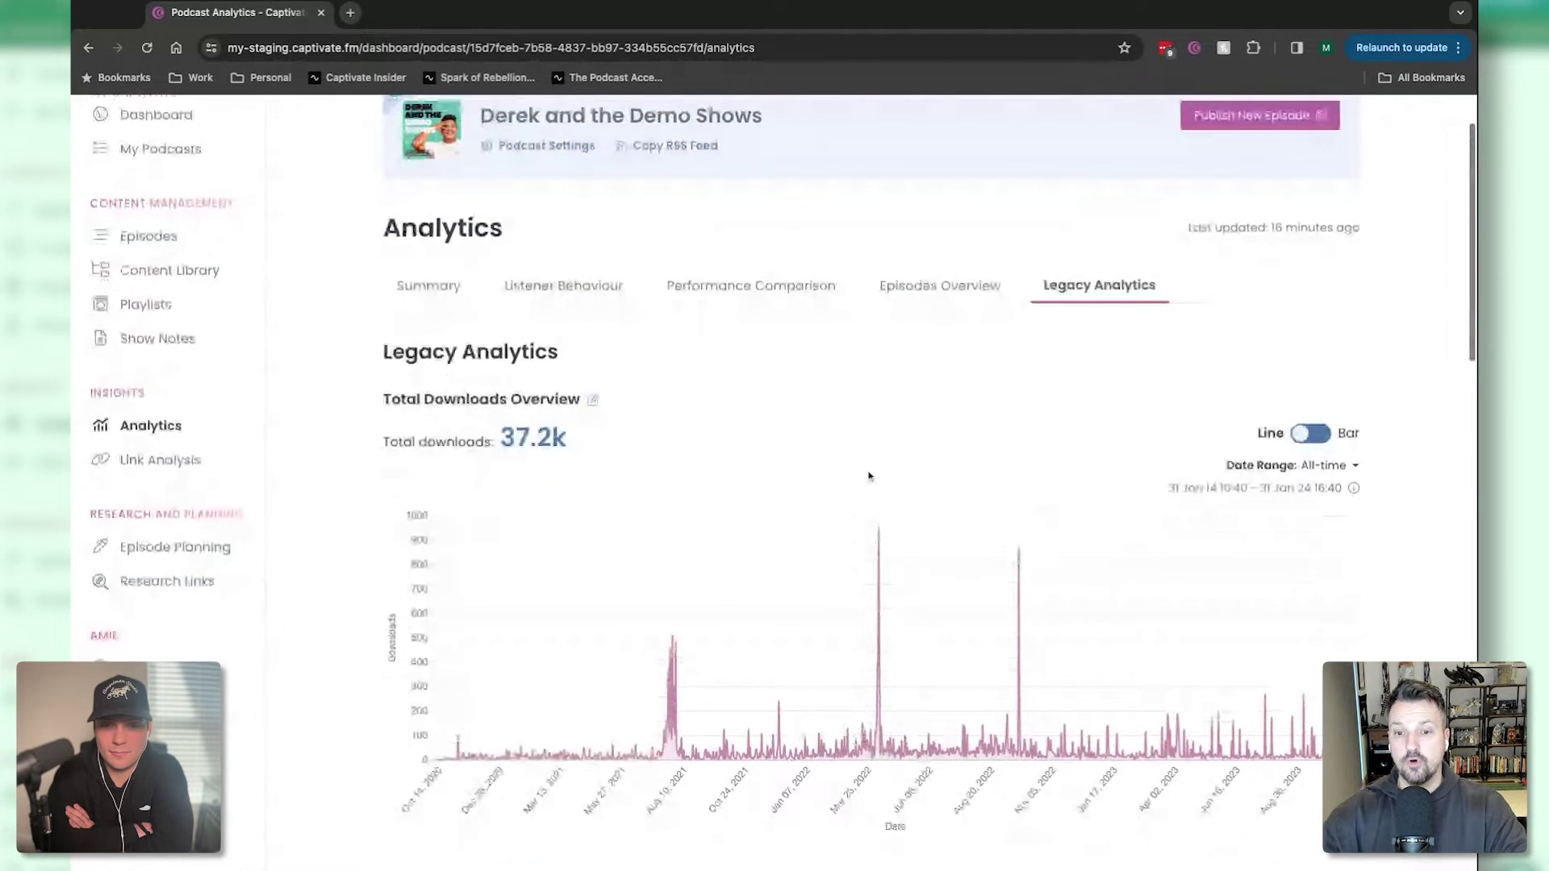
scroll(869, 476, "down", 1)
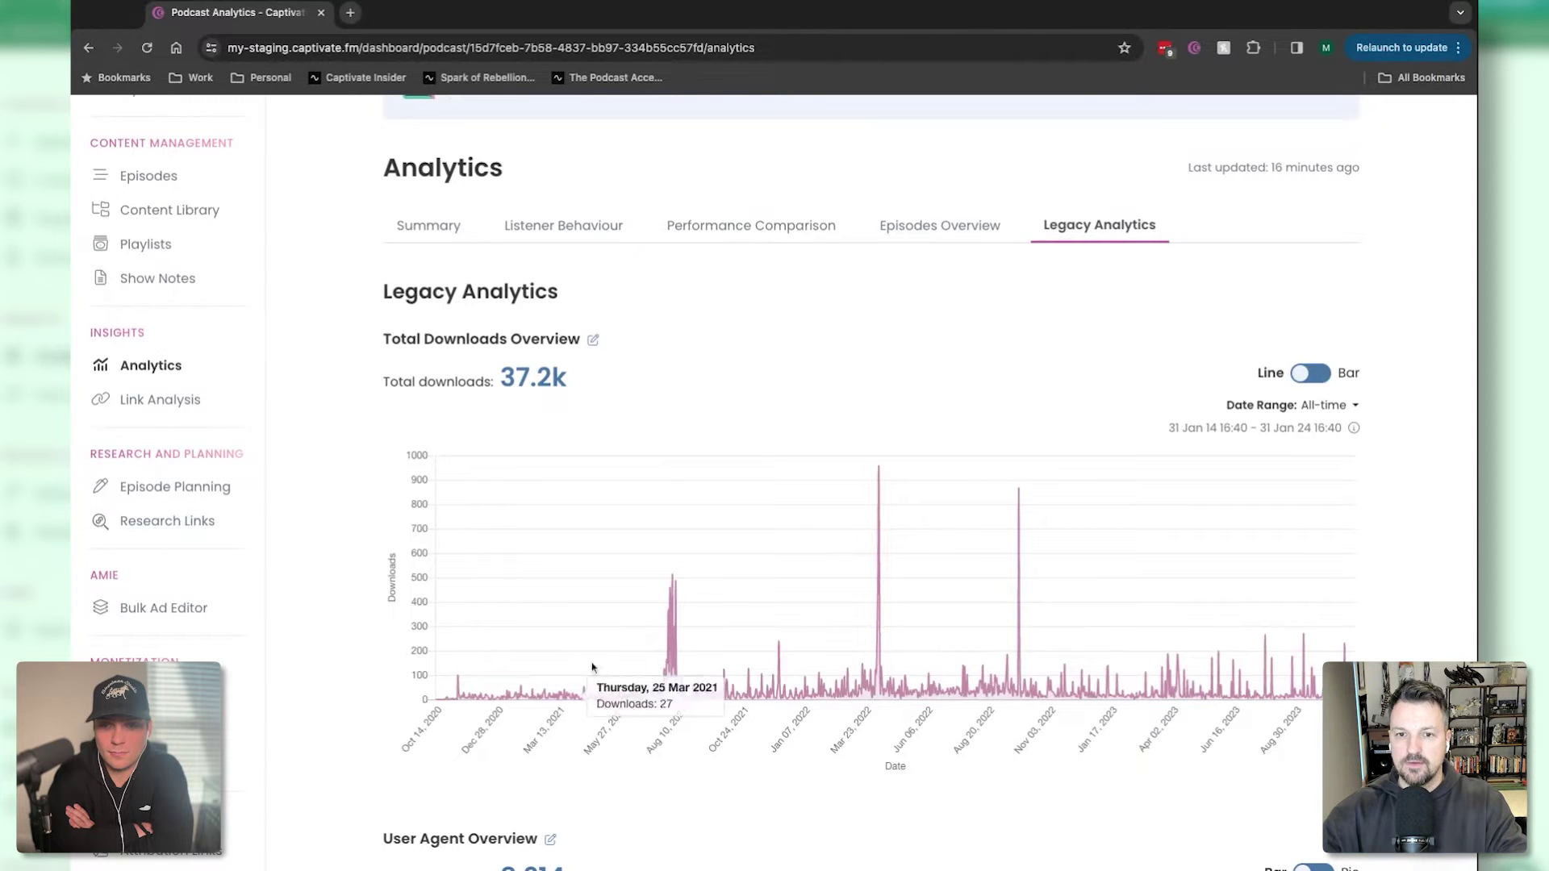
Step: Postpone the Captivate update refresh and preview the total downloads graph as a bar chart
mouse_move(825, 687)
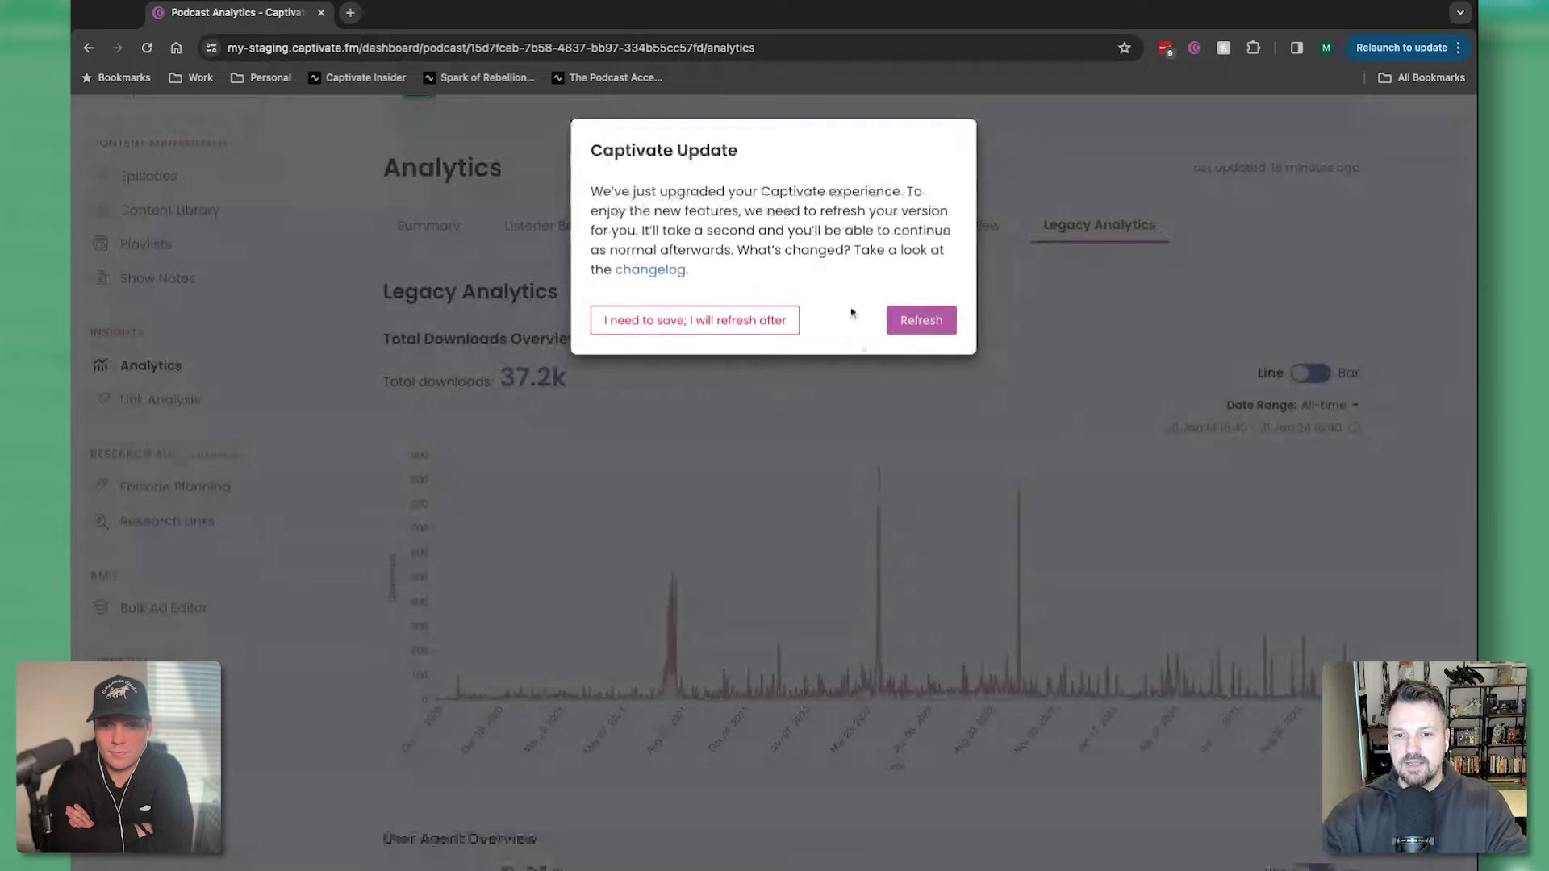
left_click(694, 321)
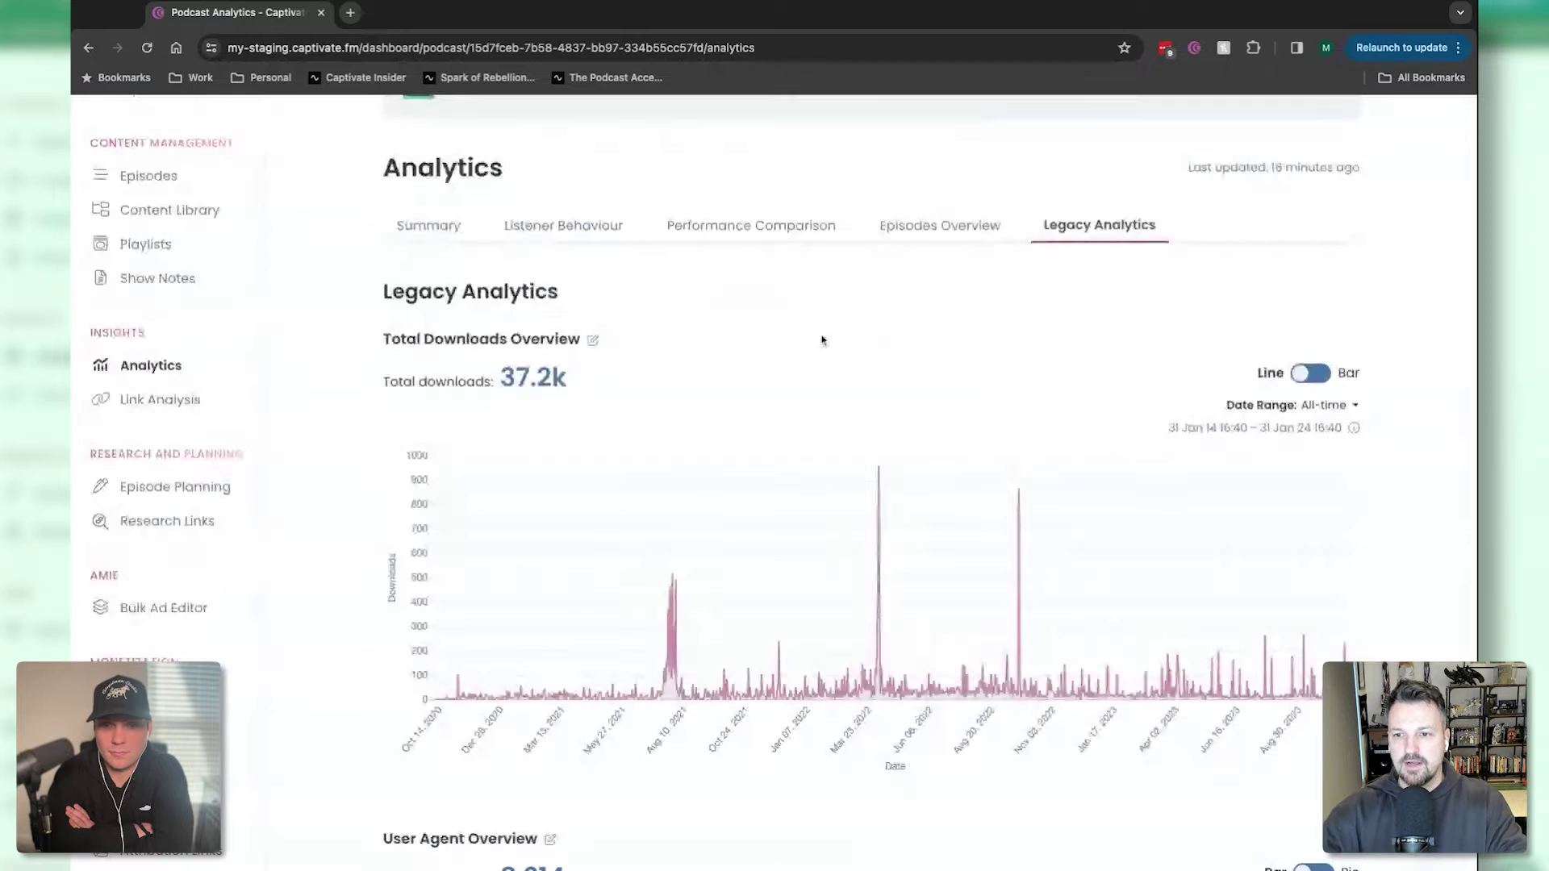
left_click(1312, 378)
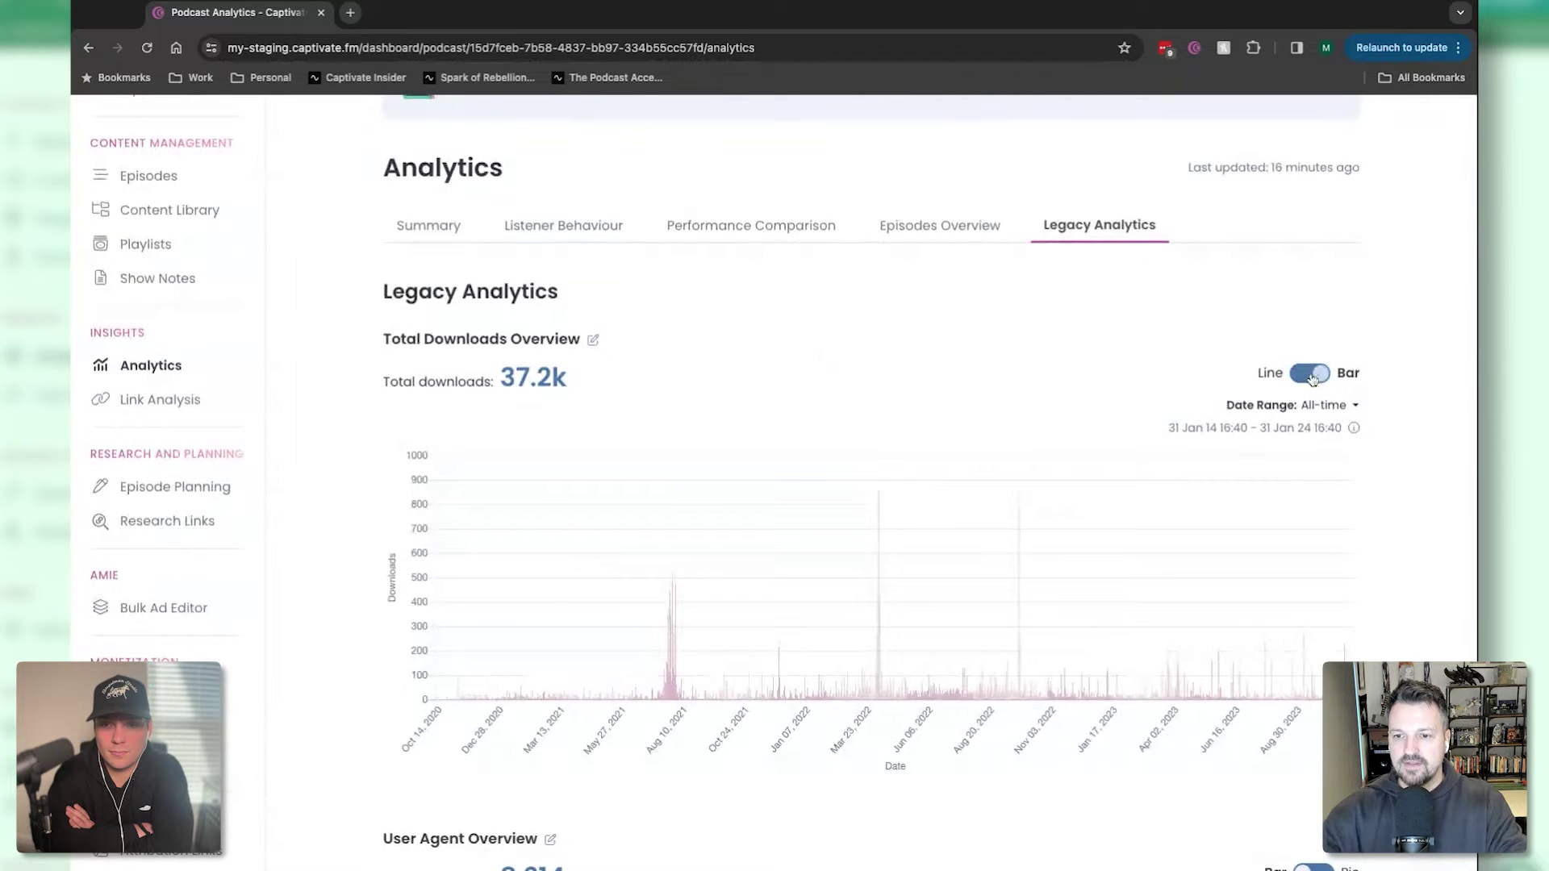
Step: Set a custom date range of 1 to 31 July 2023 for the total downloads graph
left_click(1343, 409)
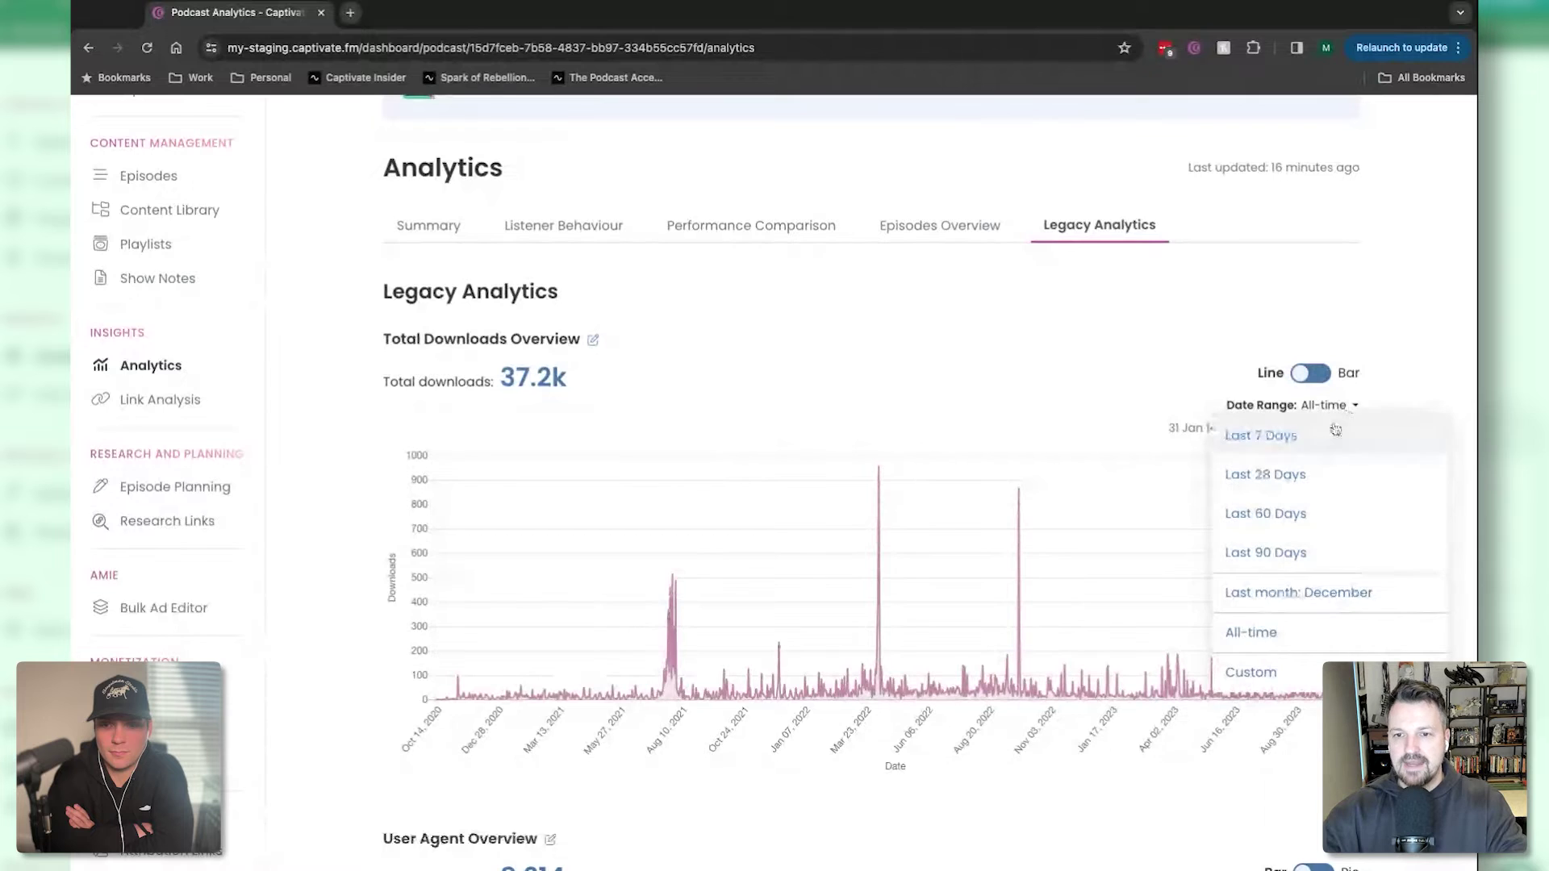
left_click(1289, 676)
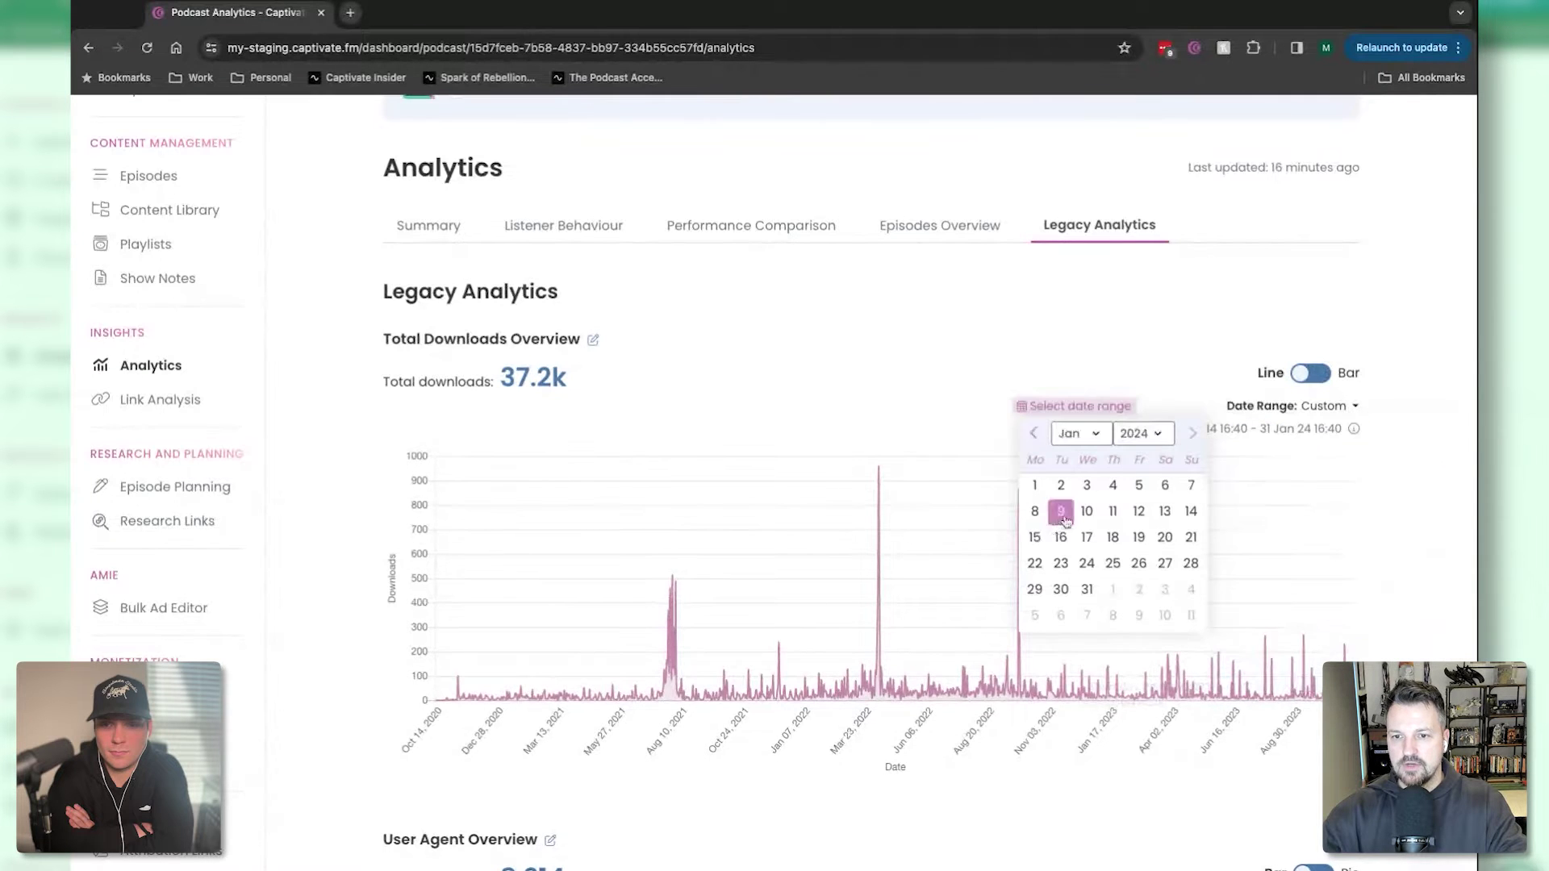
left_click(1037, 437)
left_click(1035, 435)
left_click(1034, 435)
left_click(1034, 435)
left_click(1034, 435)
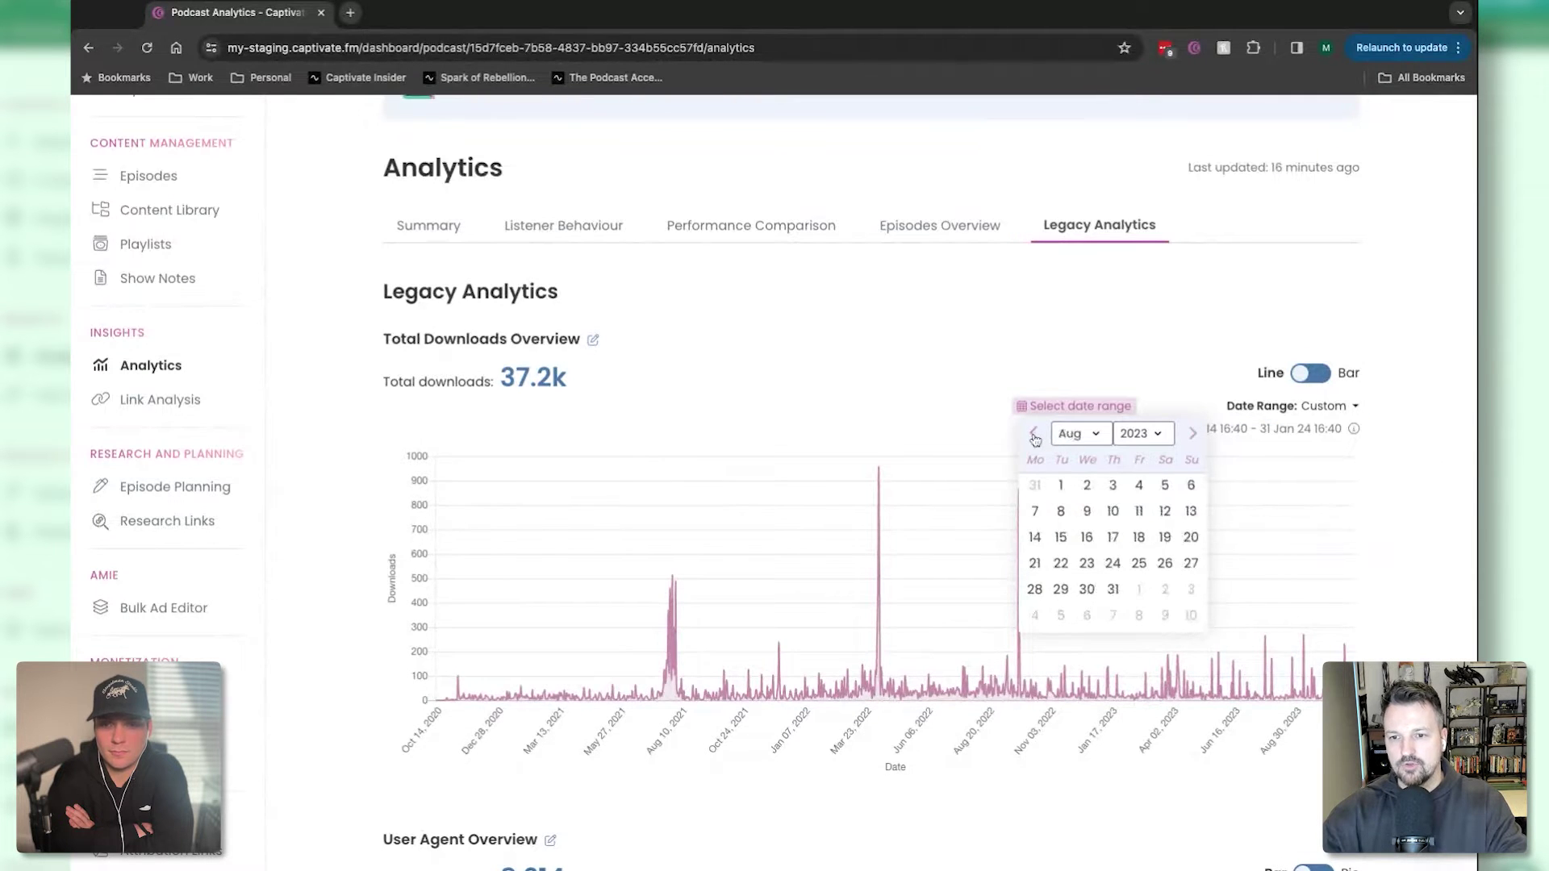
left_click(1034, 434)
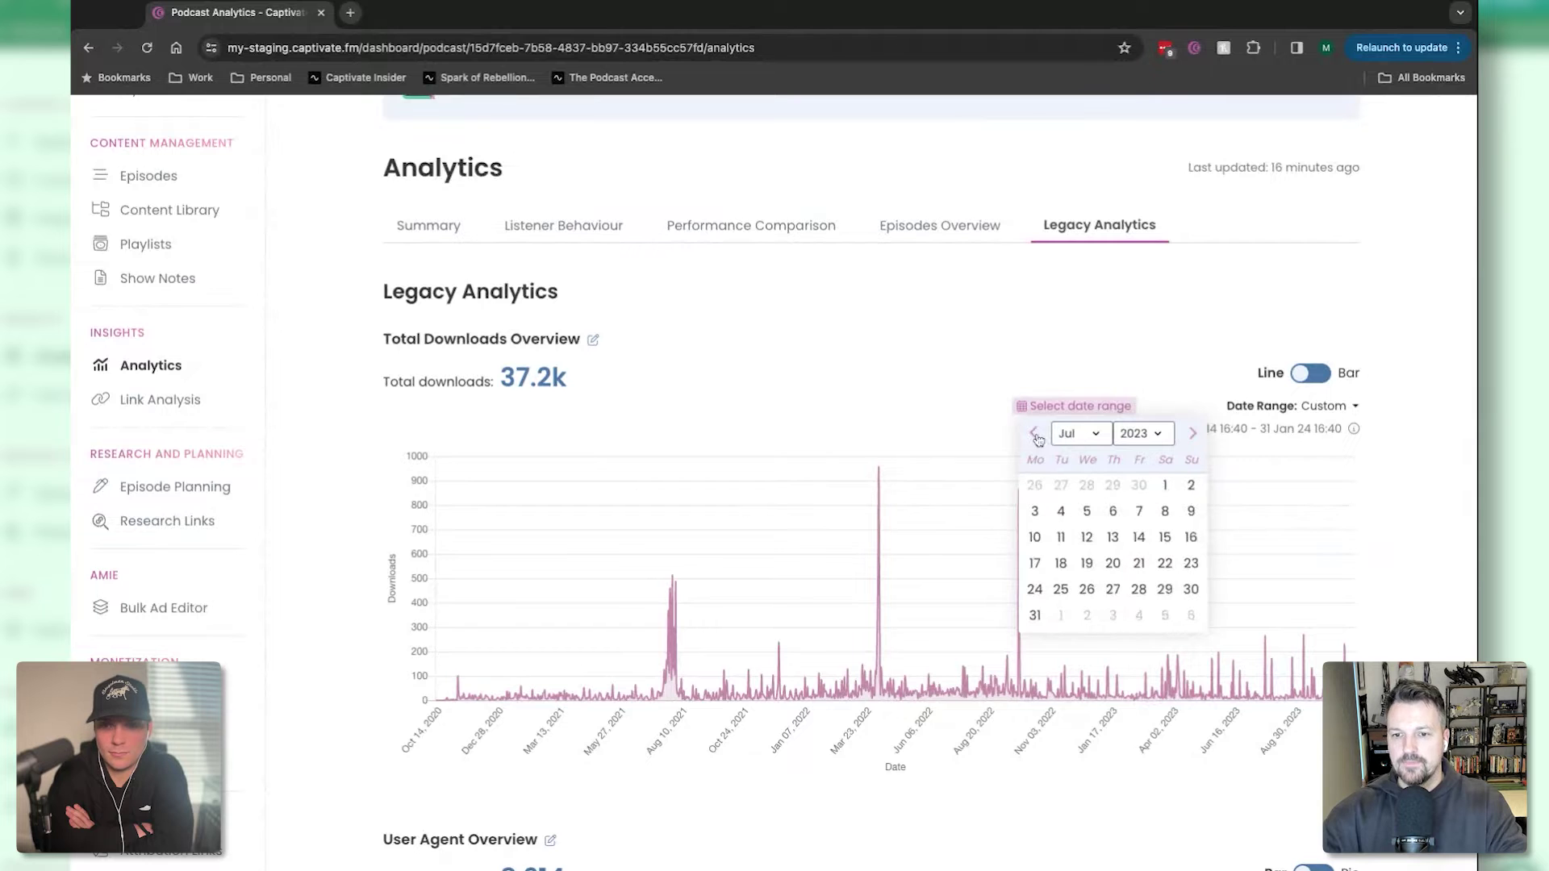
left_click(1164, 485)
left_click(1034, 615)
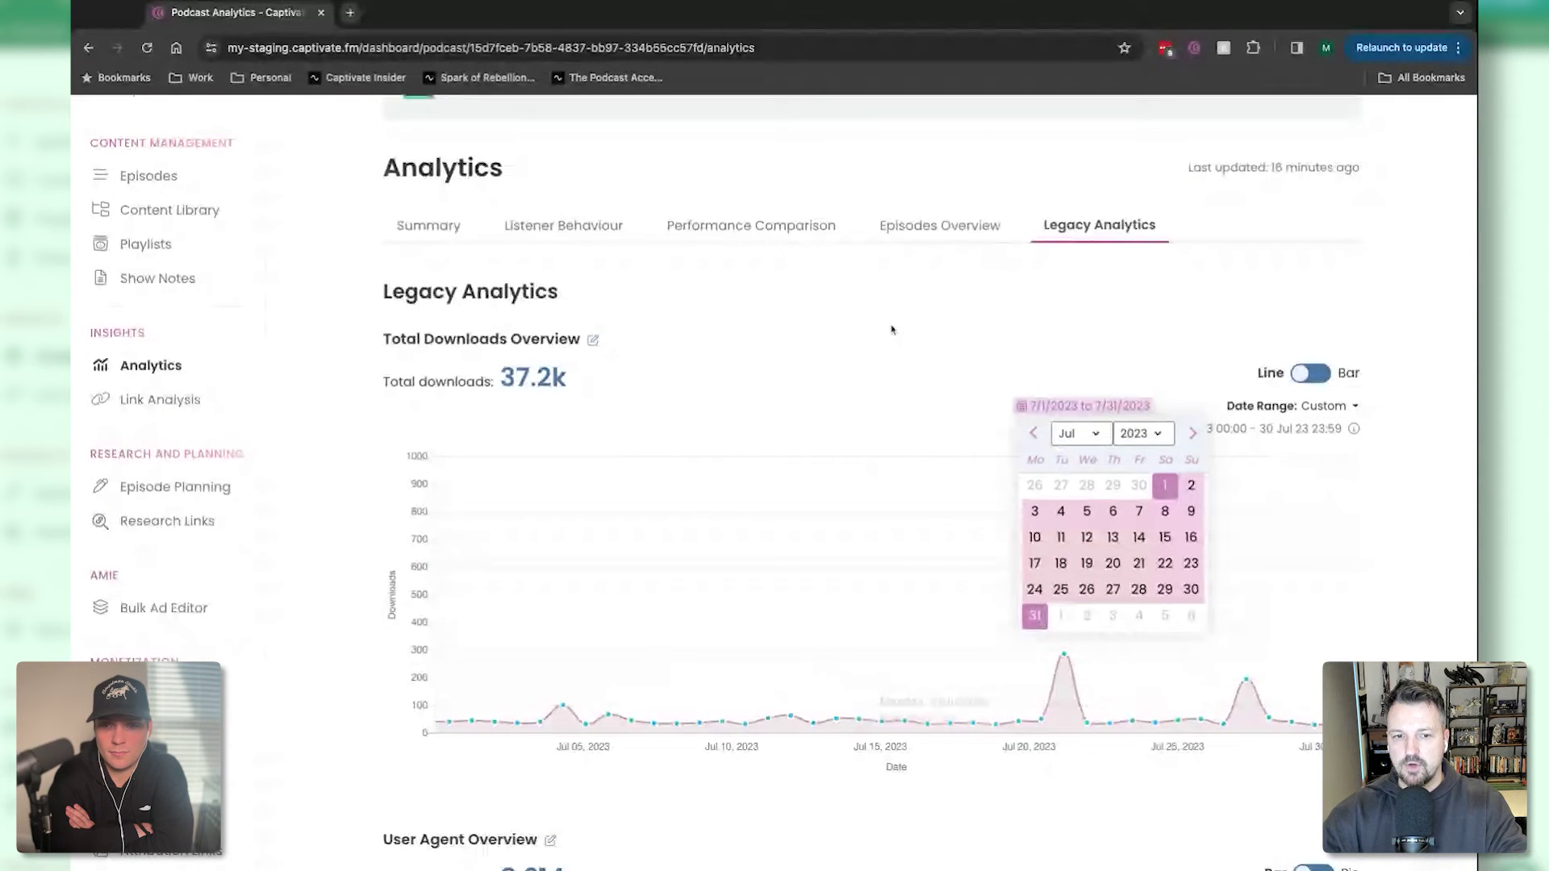
Step: Preview the total downloads graph as bars and the User Agent Overview as a pie, restoring each original chart type
left_click(1311, 374)
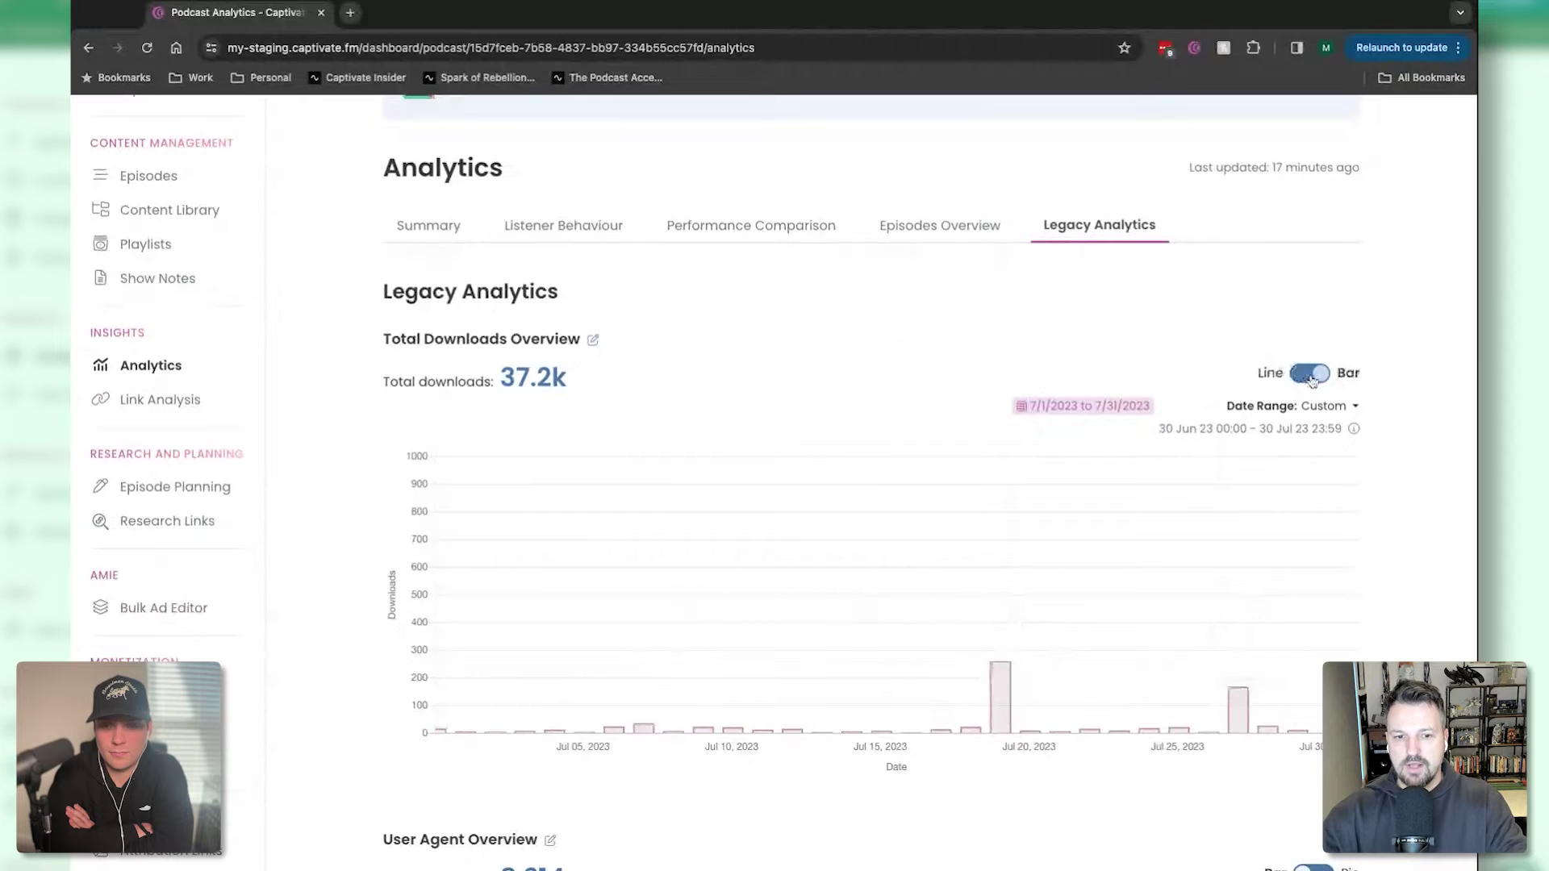
left_click(1311, 374)
scroll(971, 352, "down", 4)
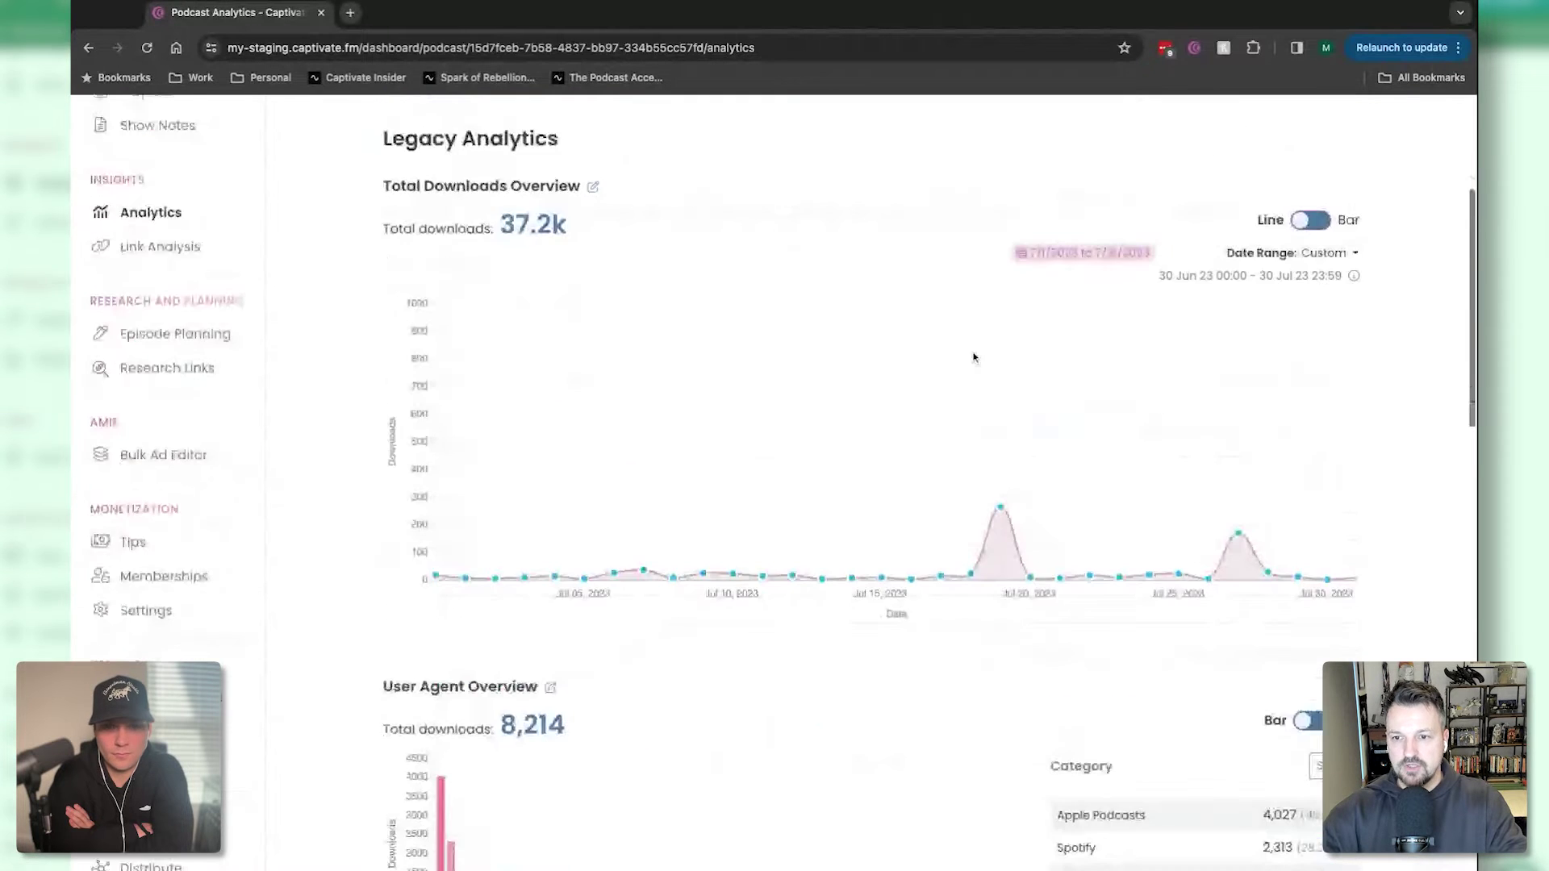
scroll(814, 615, "down", 3)
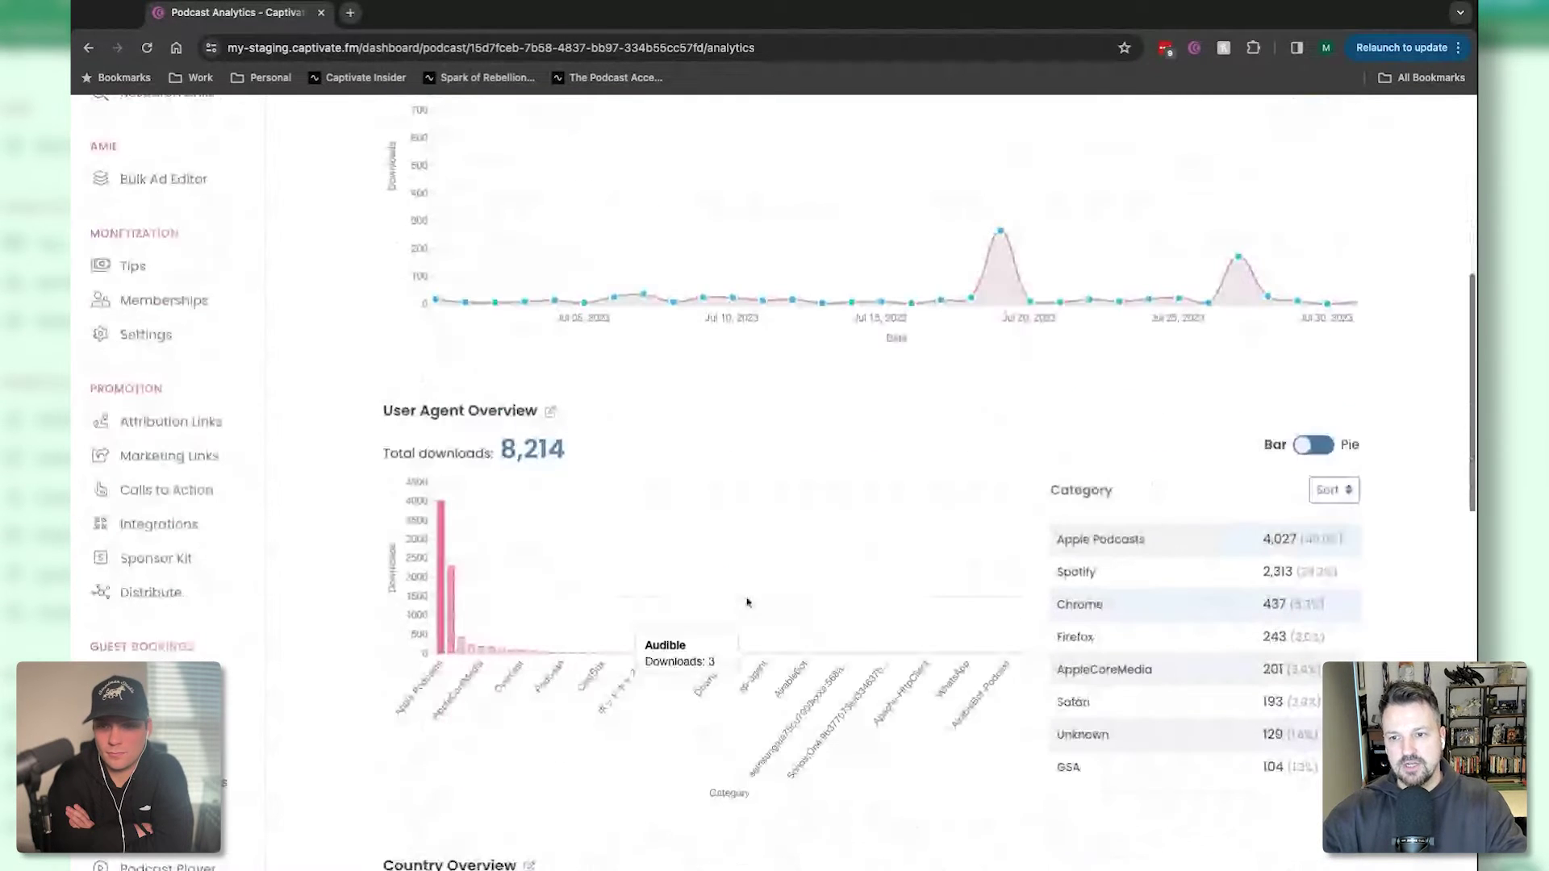
left_click(1319, 452)
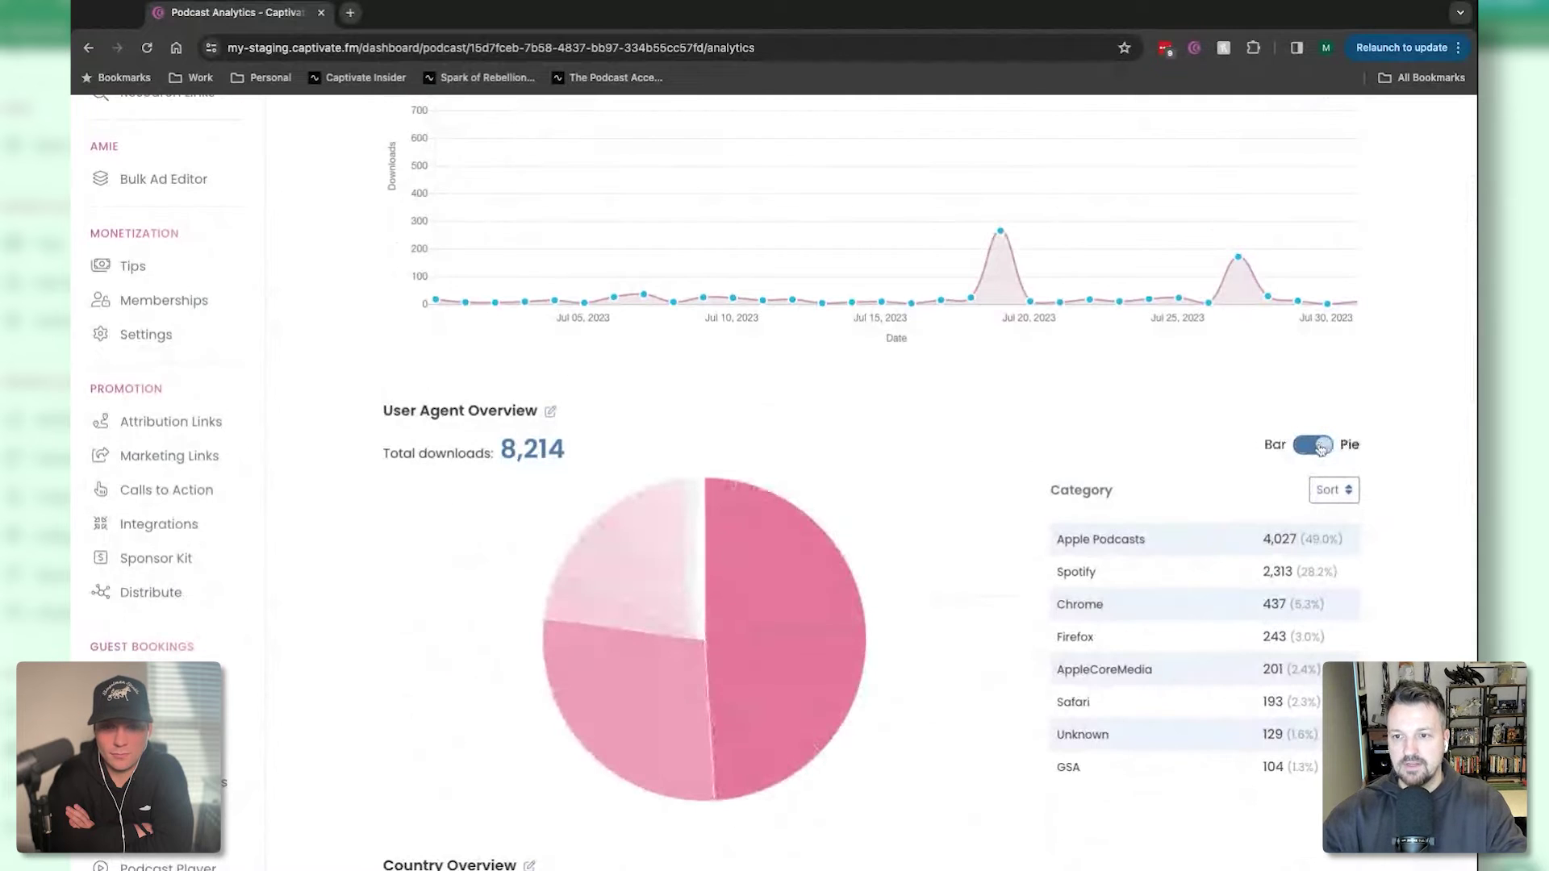
left_click(1320, 450)
Step: Examine the User Agent, Country and Episode Overview charts and their category lists
scroll(1320, 450, "down", 2)
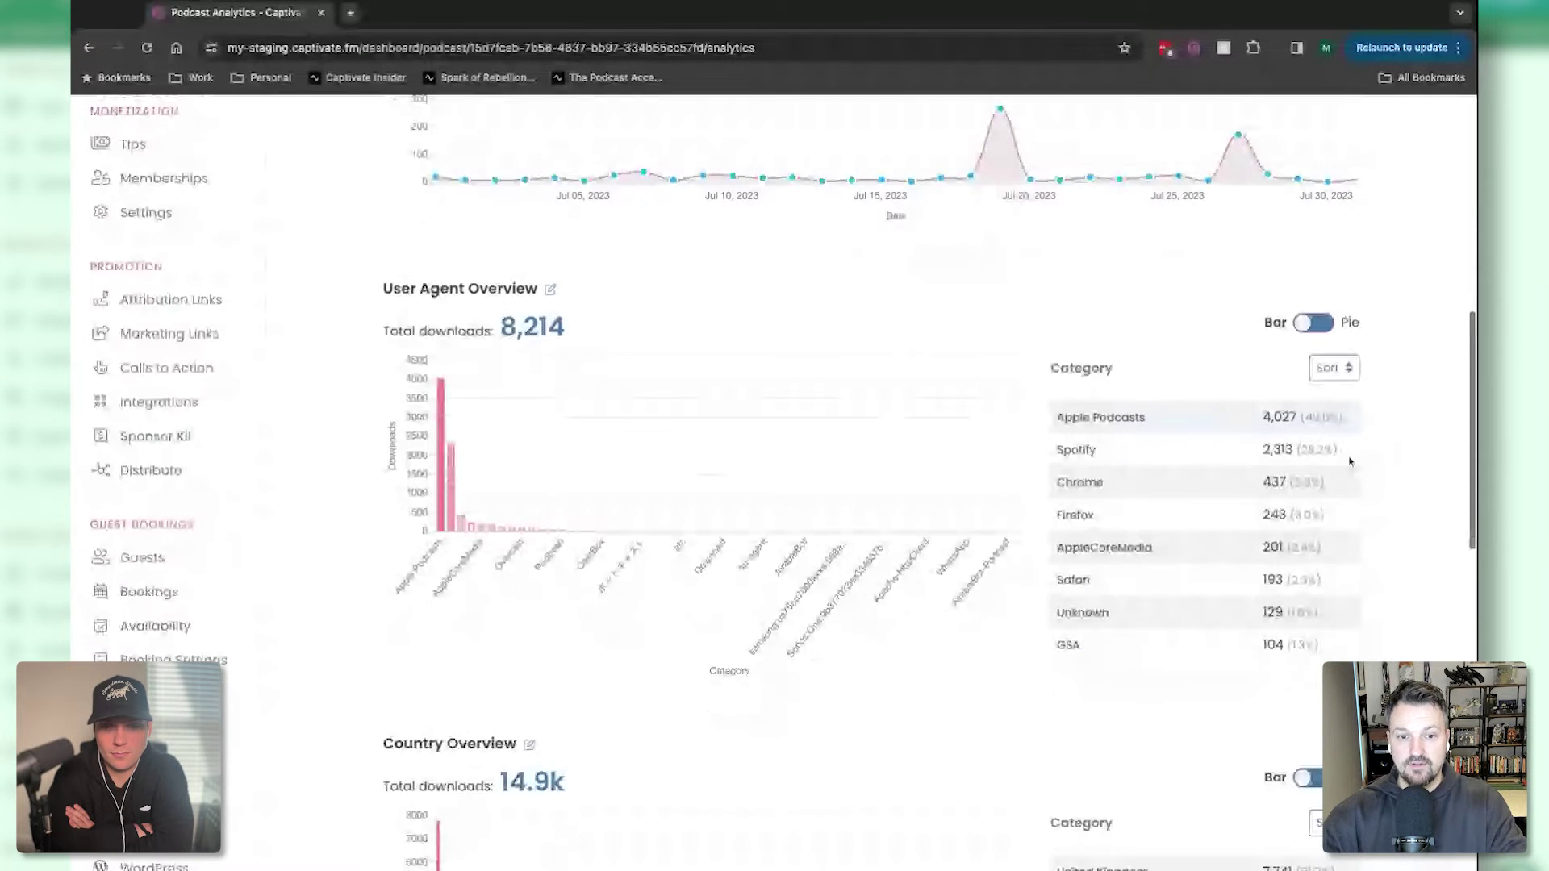
scroll(1280, 416, "down", 5)
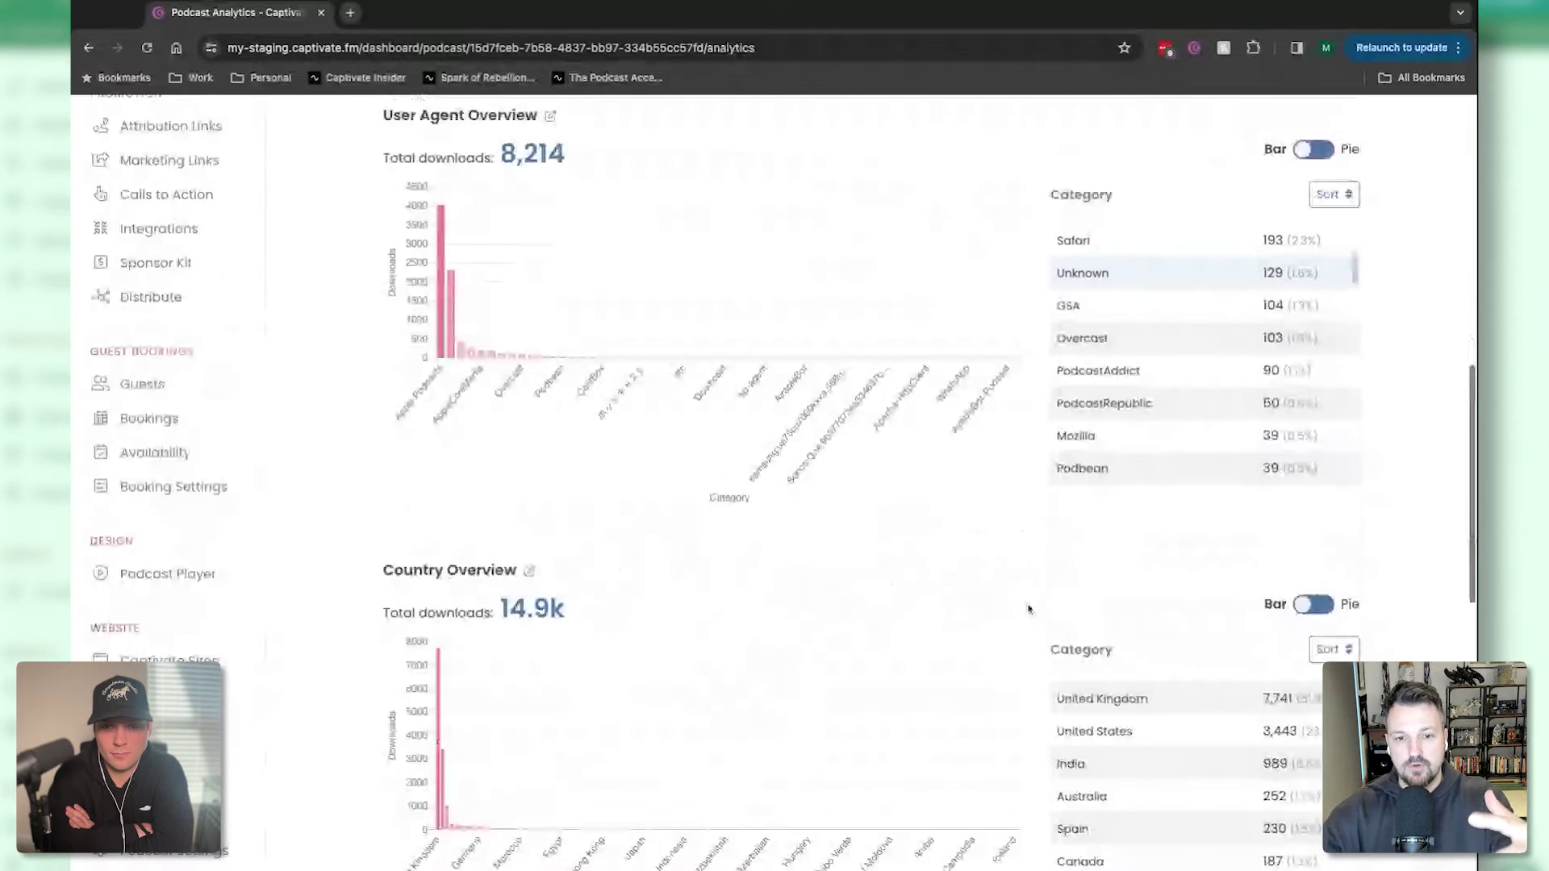
scroll(718, 586, "down", 5)
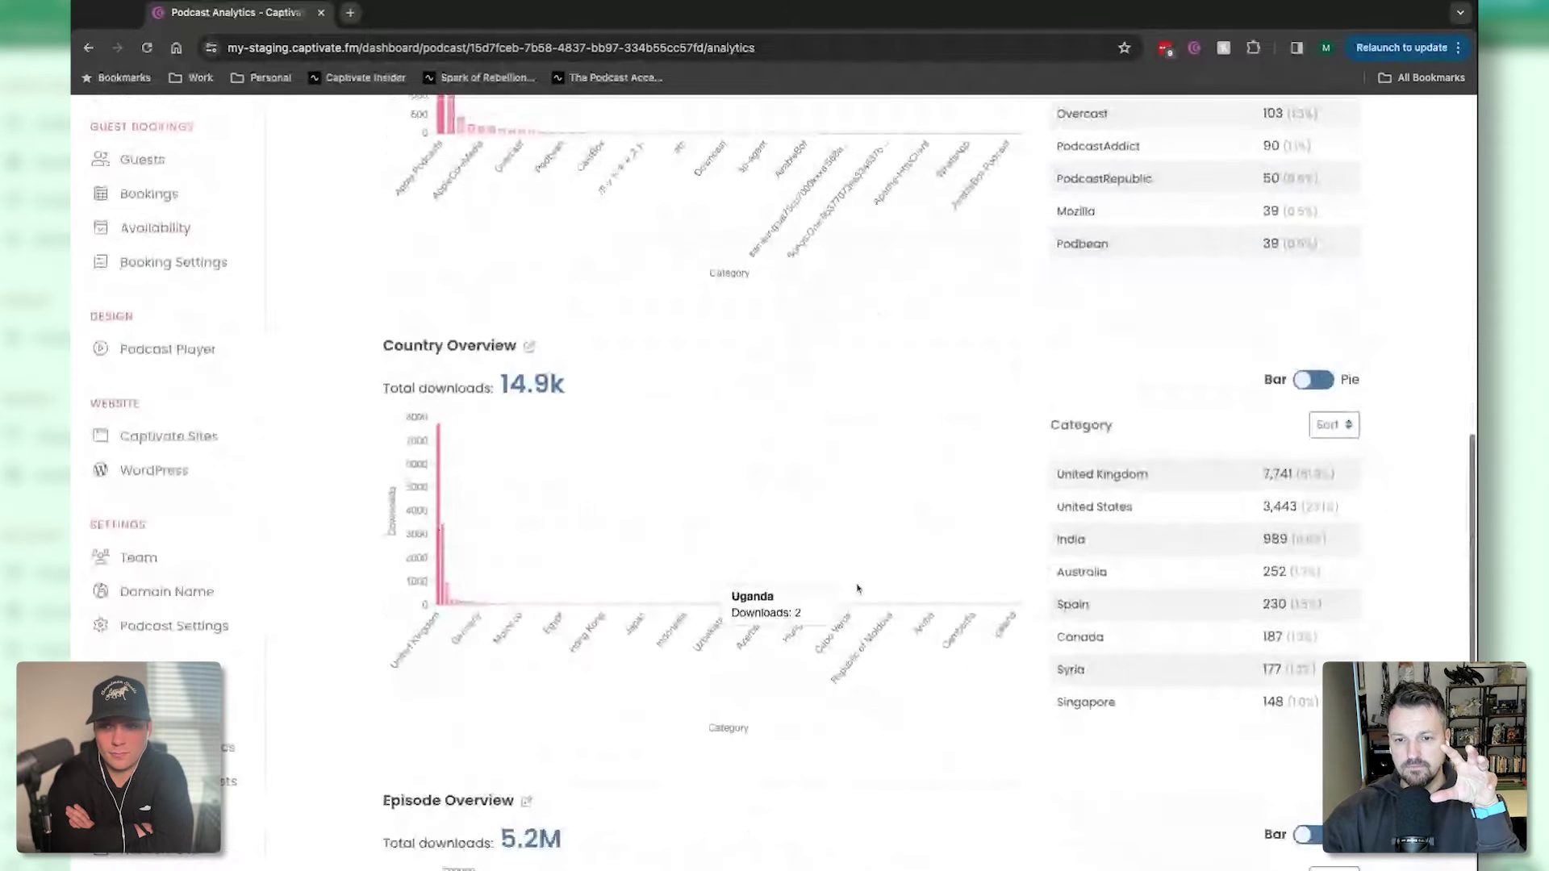
scroll(868, 619, "down", 1)
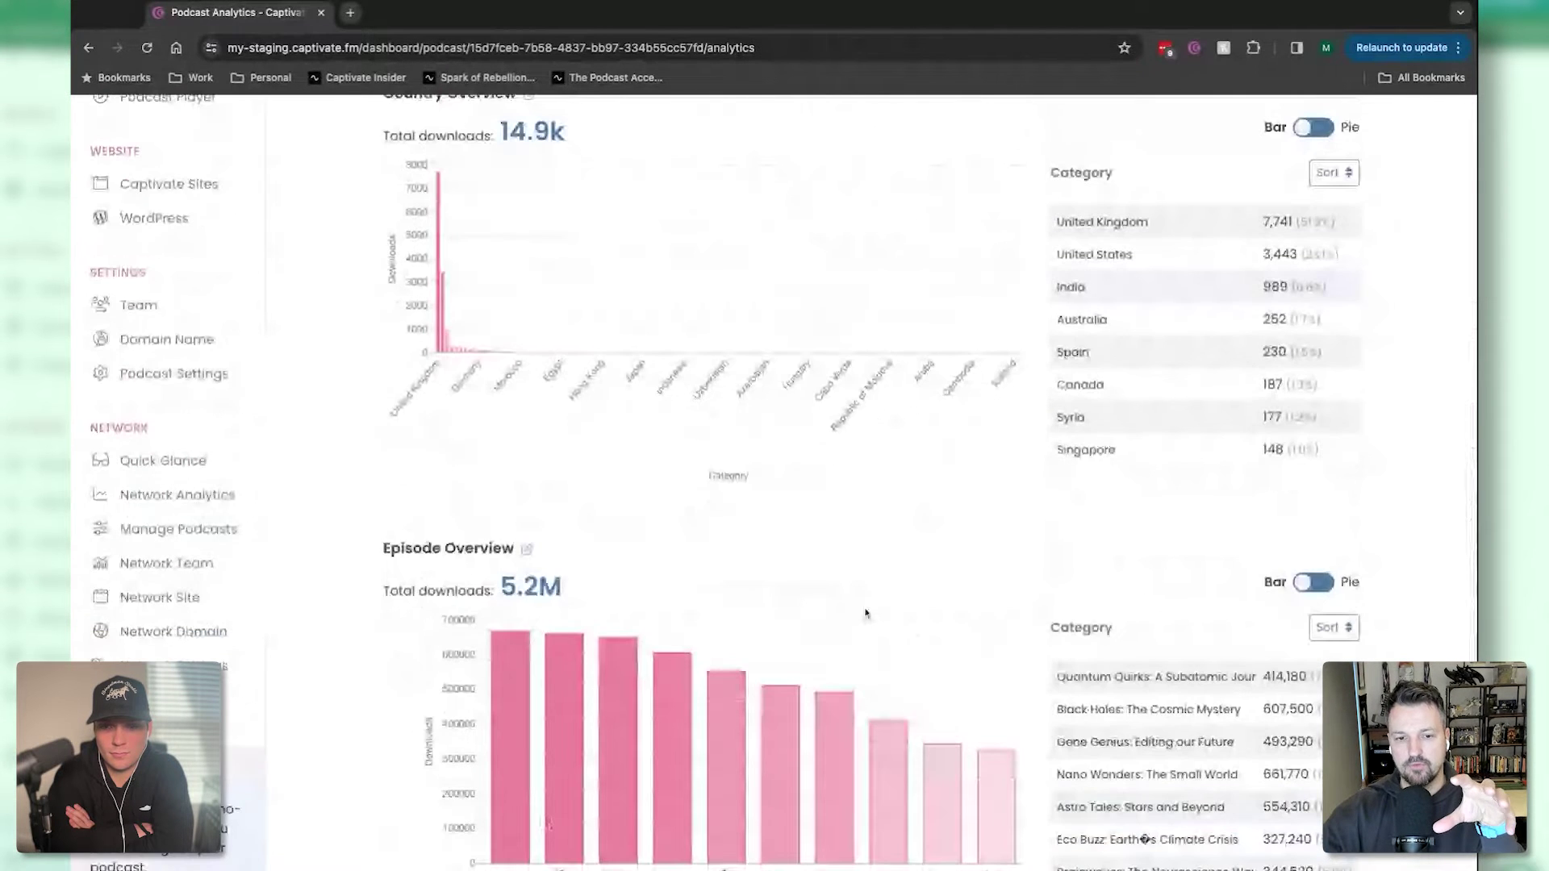
scroll(865, 613, "down", 3)
scroll(866, 613, "down", 3)
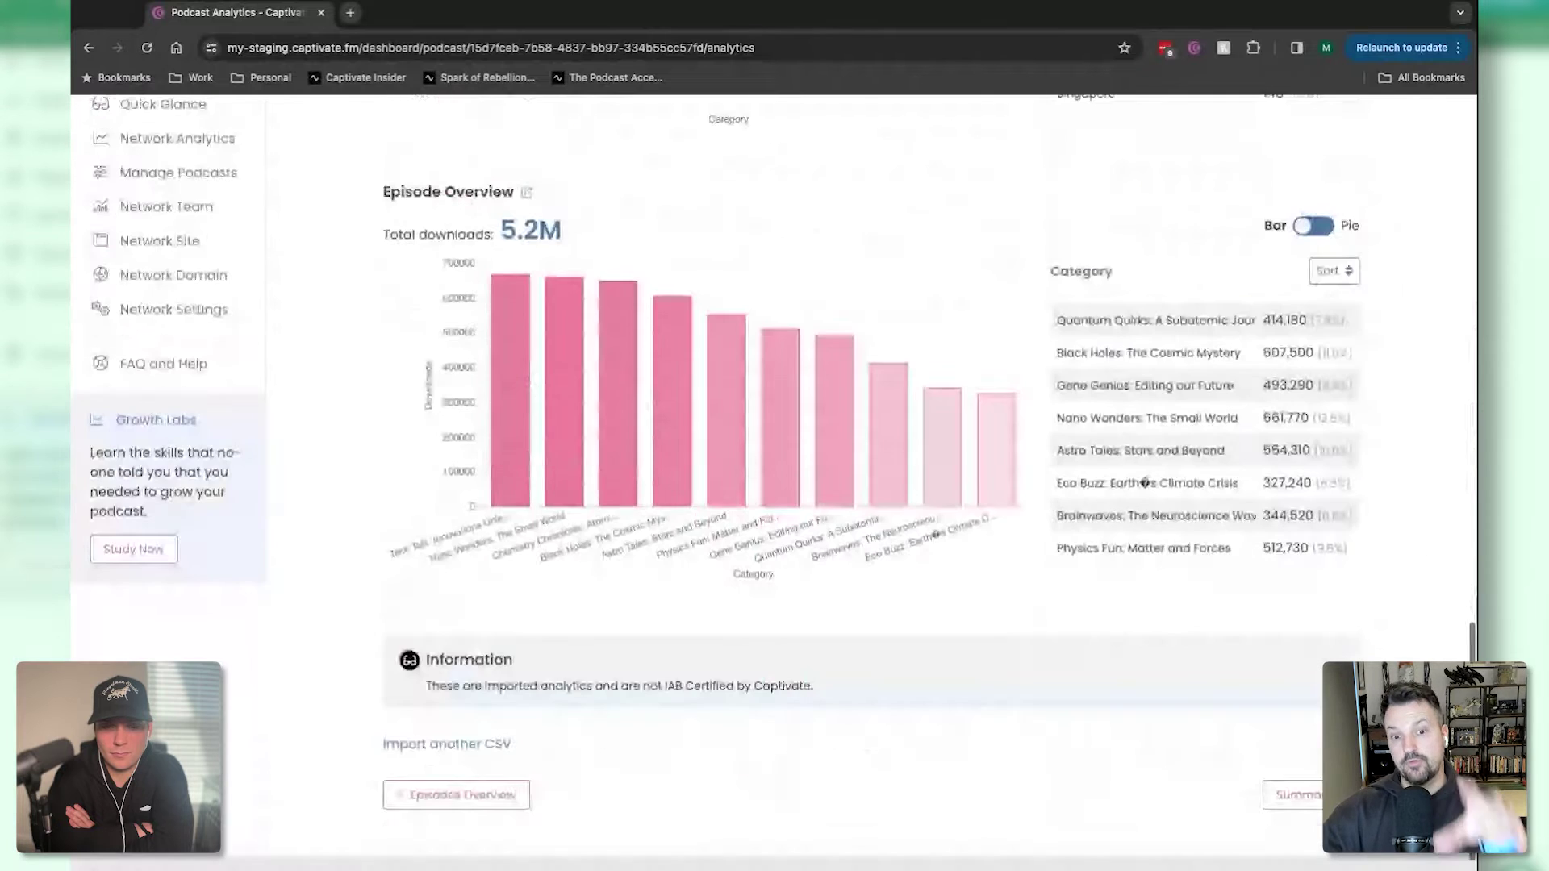
scroll(753, 646, "up", 12)
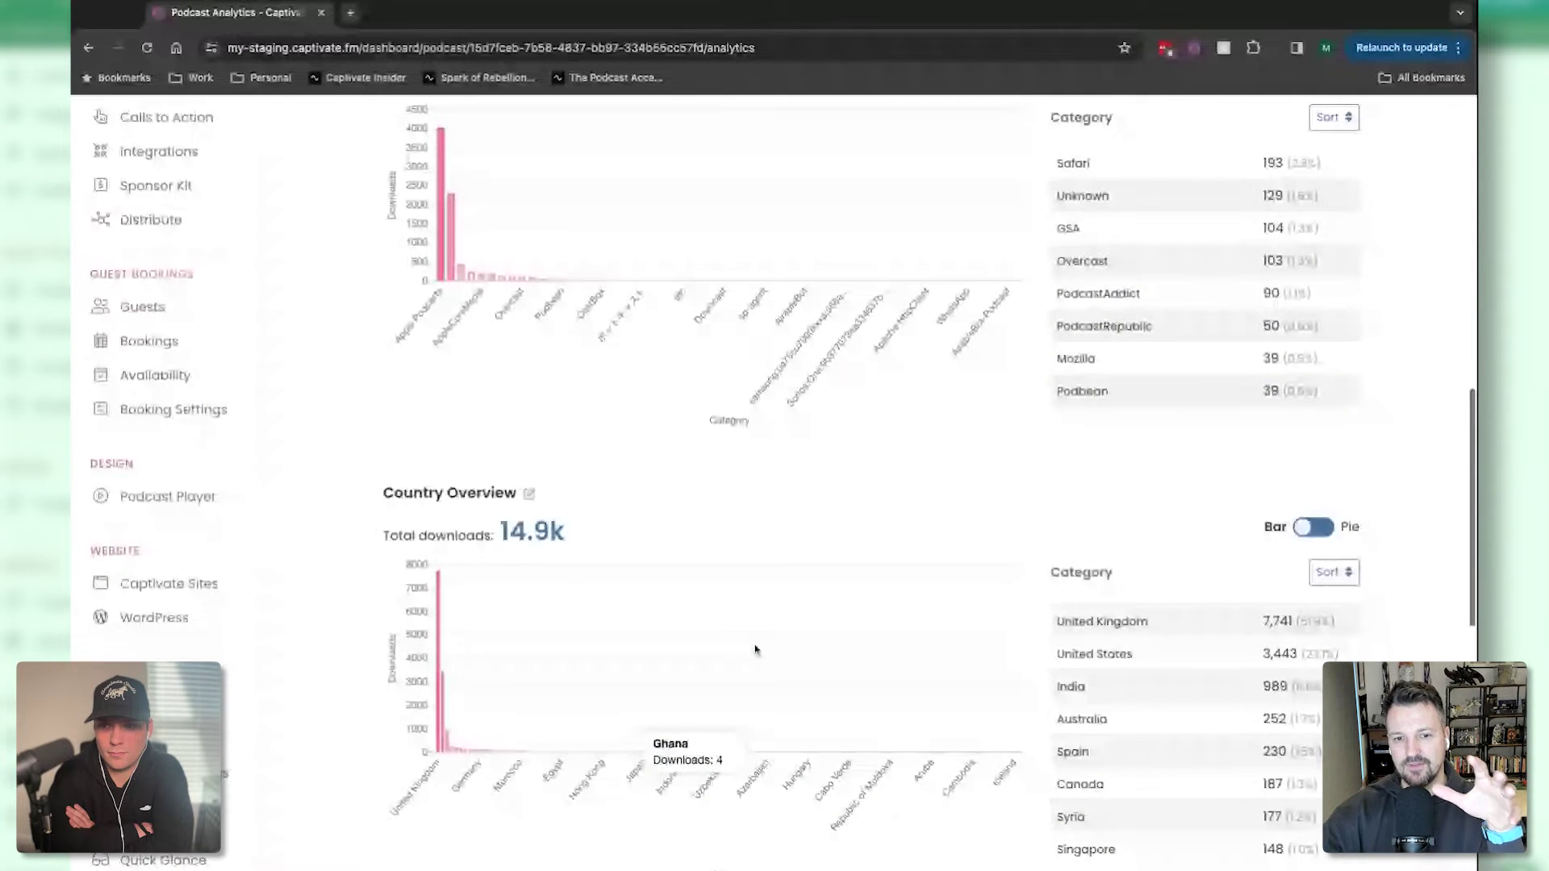
scroll(755, 648, "down", 12)
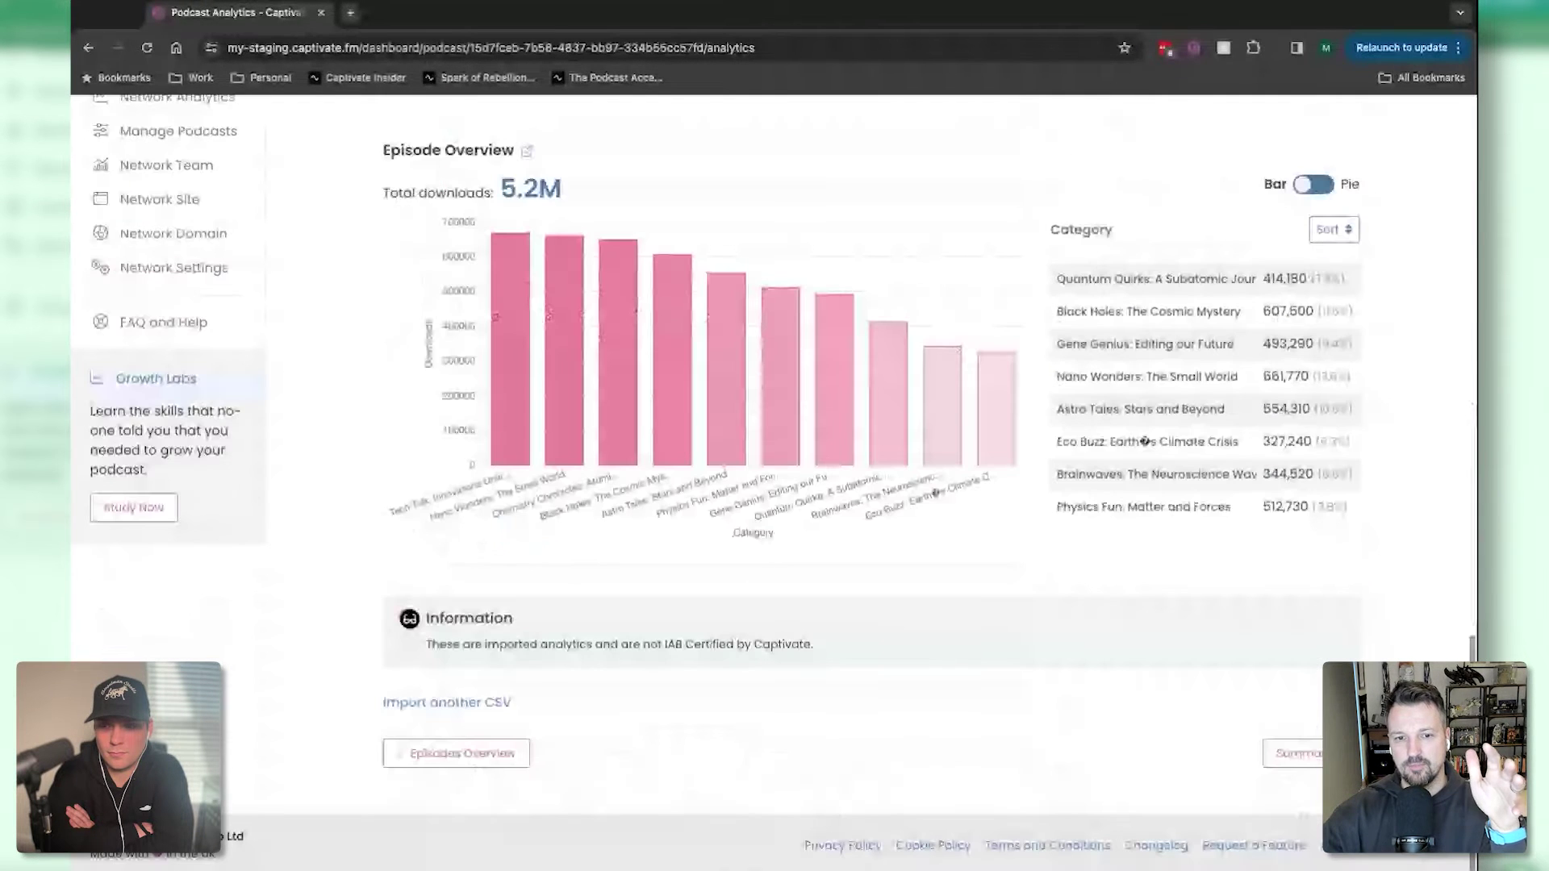
Step: Start another legacy analytics import with stats_overview_report.csv and check the snapshot of its episode data
left_click(486, 704)
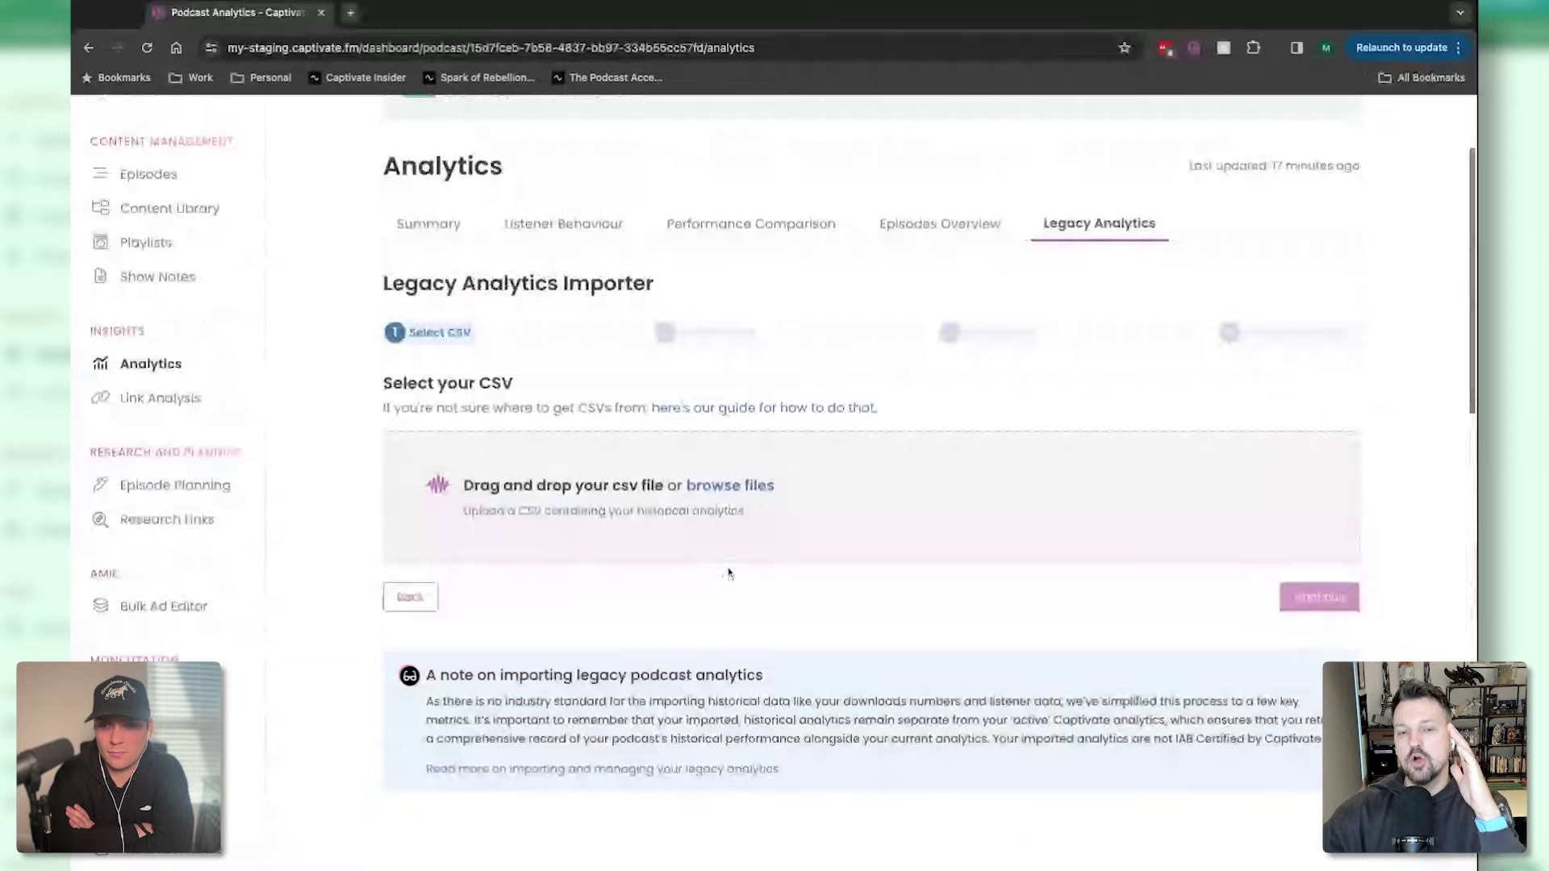
scroll(728, 574, "up", 2)
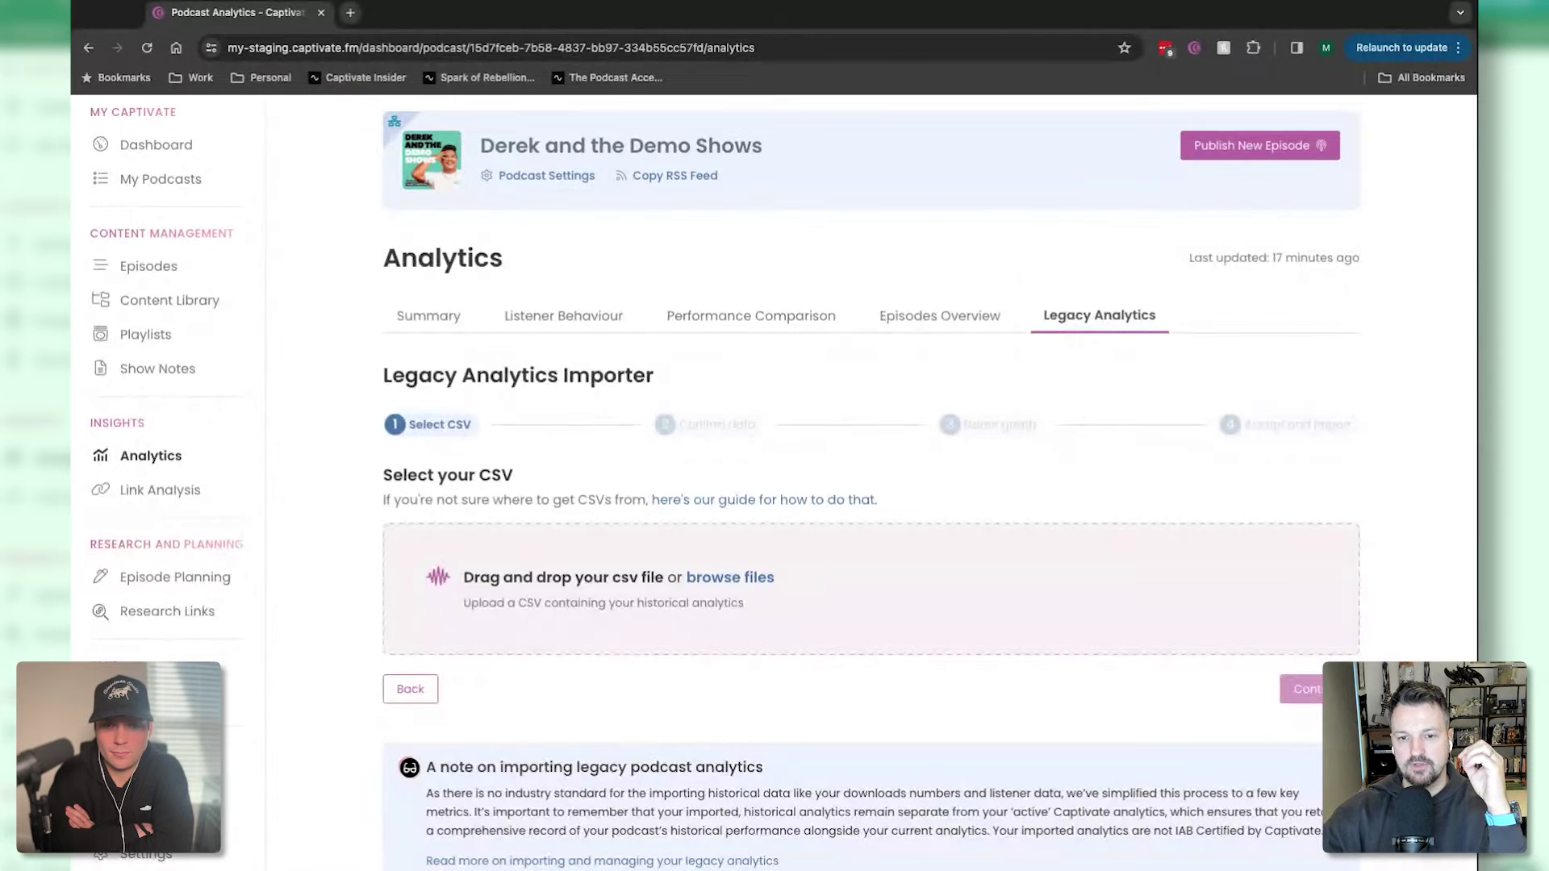
left_click_drag(849, 581, 849, 526)
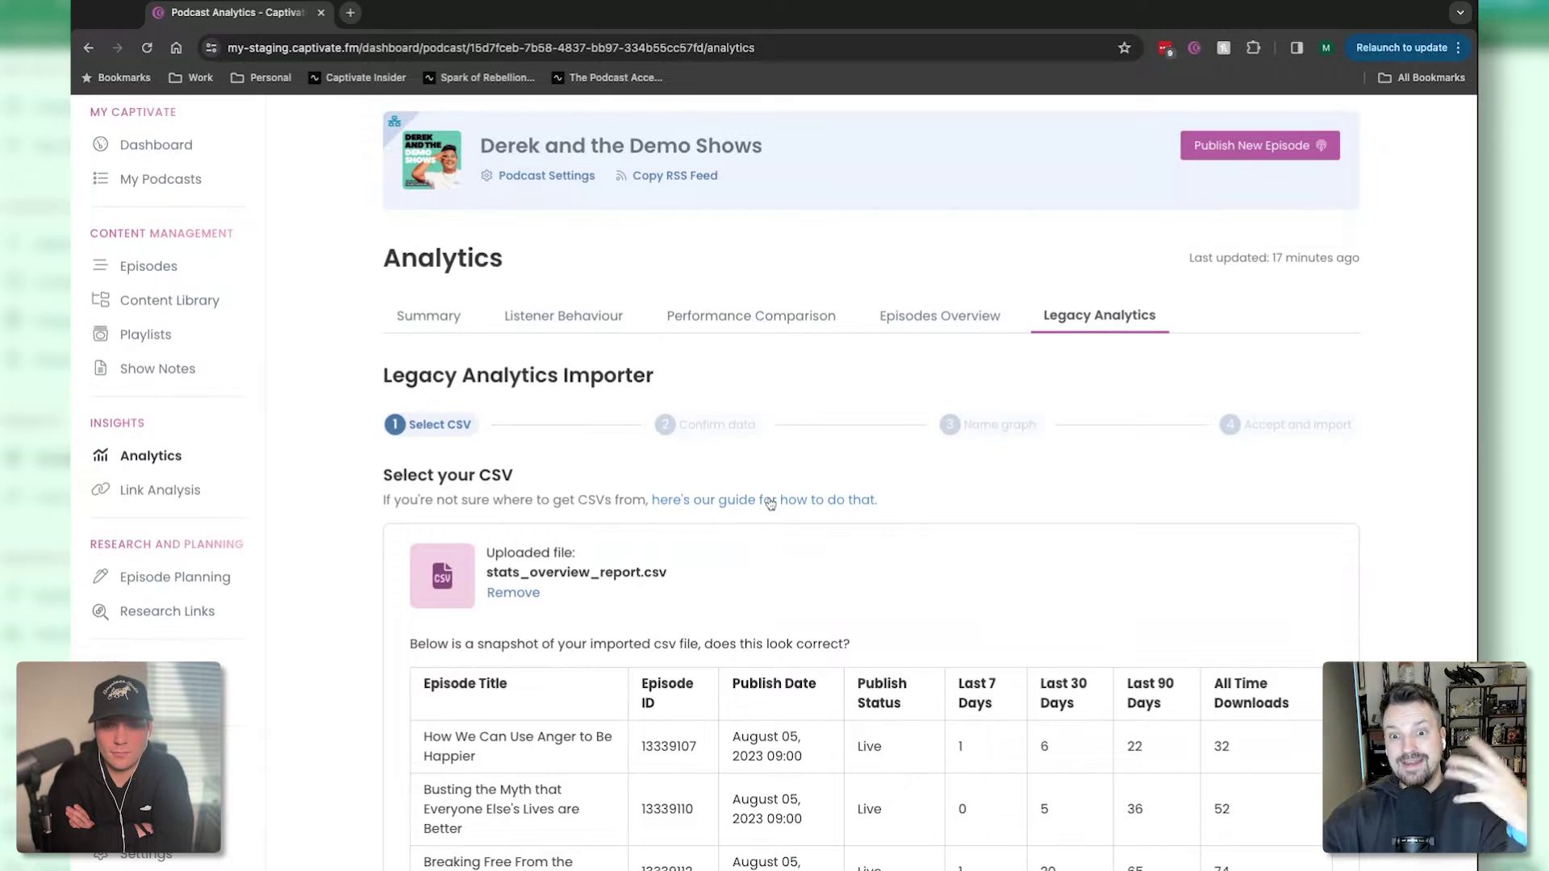
scroll(770, 503, "down", 1)
scroll(771, 504, "down", 2)
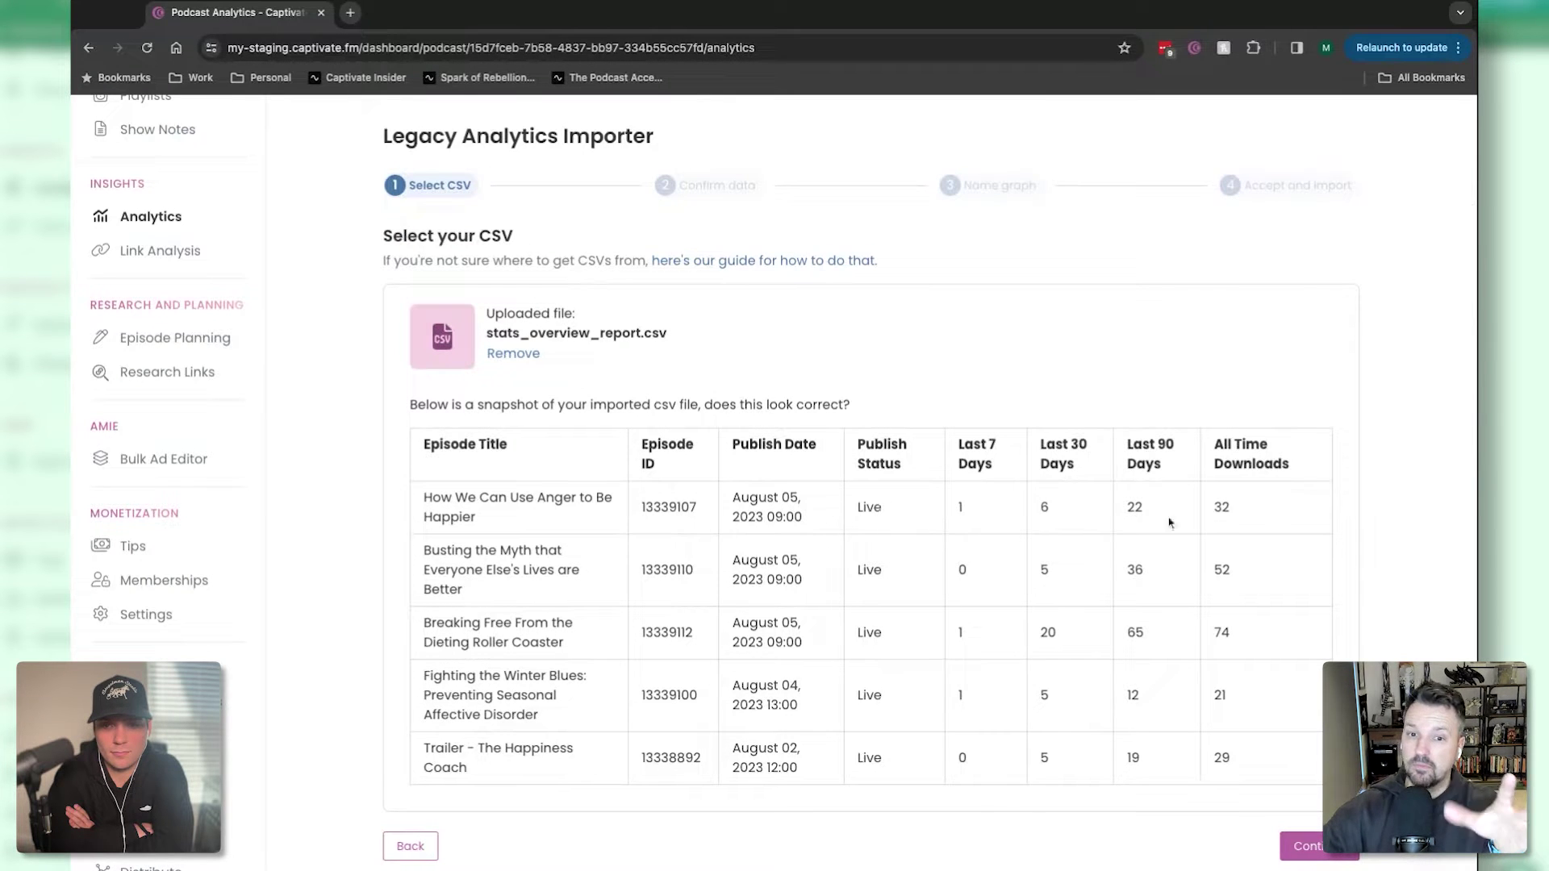
Step: Review the snapshot of stats_overview_report.csv and continue to data confirmation
scroll(766, 403, "down", 1)
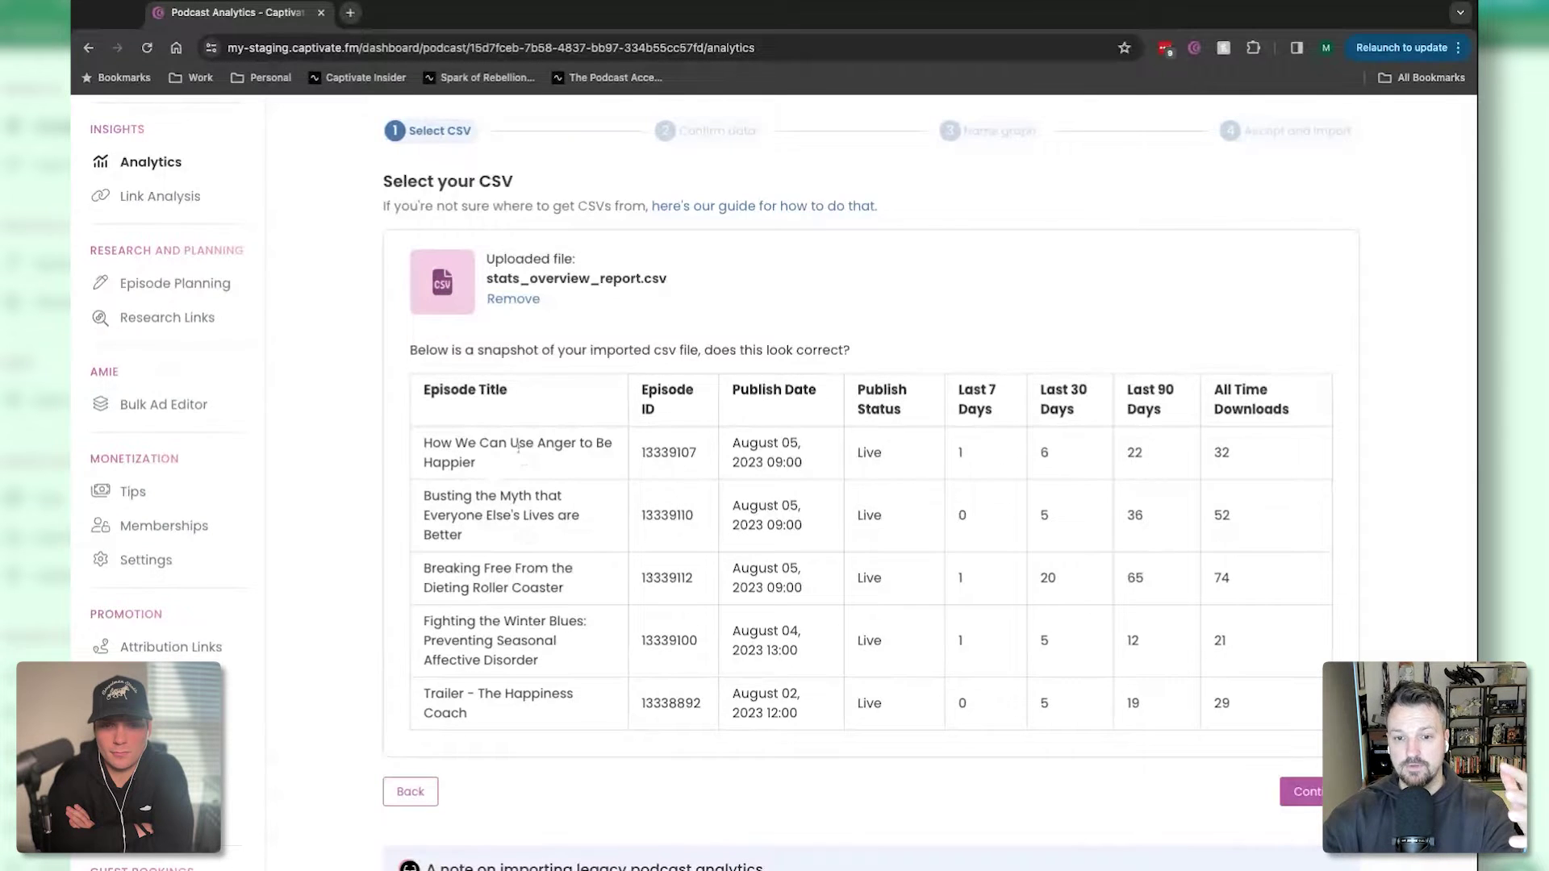
scroll(500, 468, "down", 3)
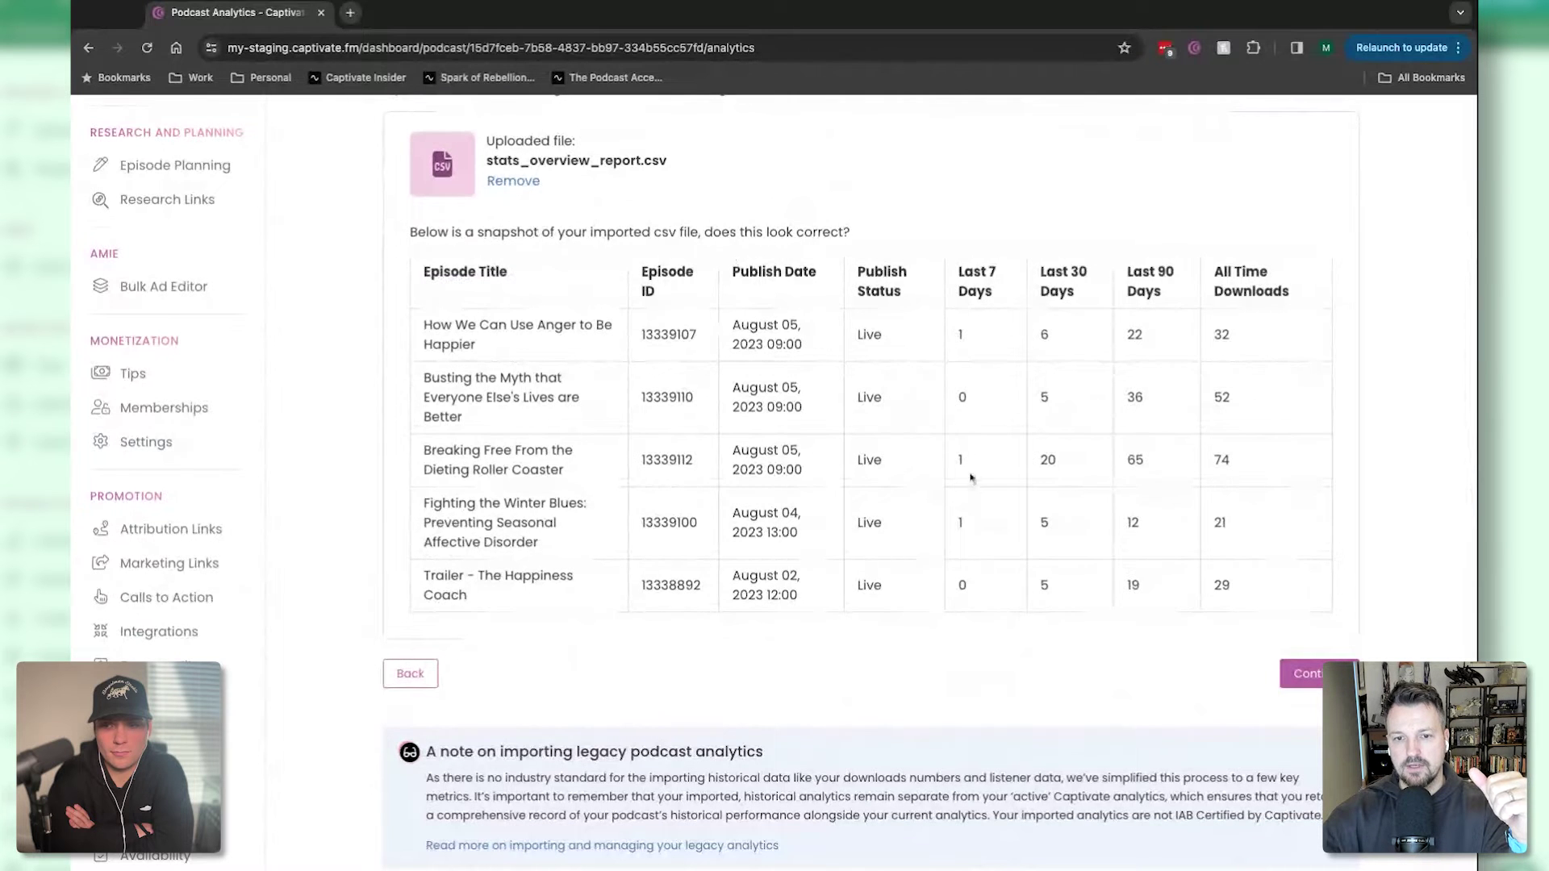
left_click(1308, 686)
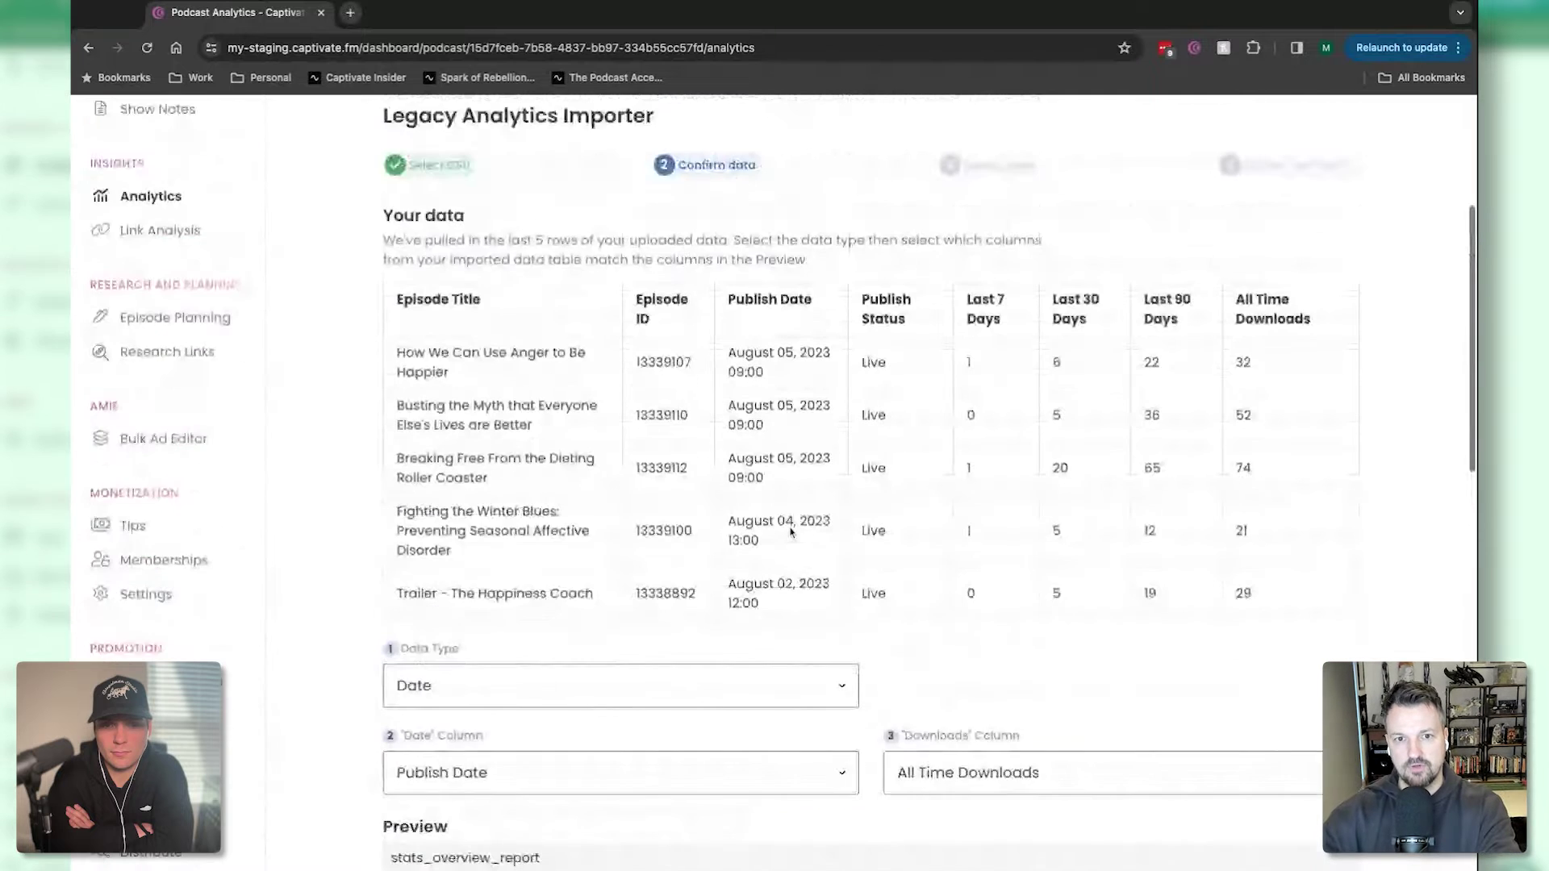
Step: Try the Category data type for the import, with Episode Title as the category column
scroll(790, 532, "down", 3)
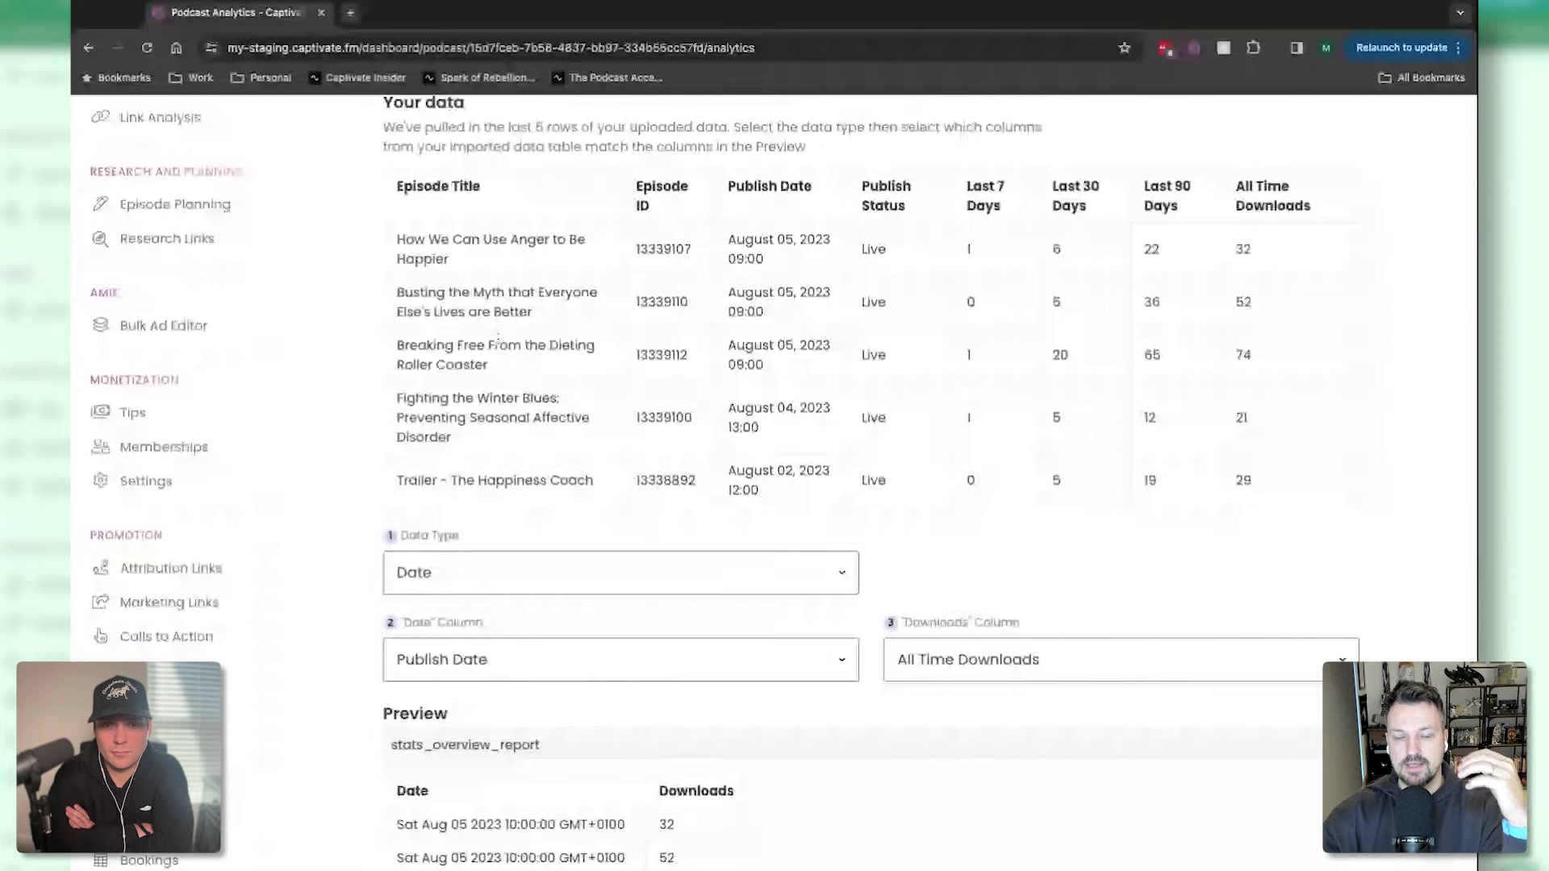
scroll(689, 519, "down", 1)
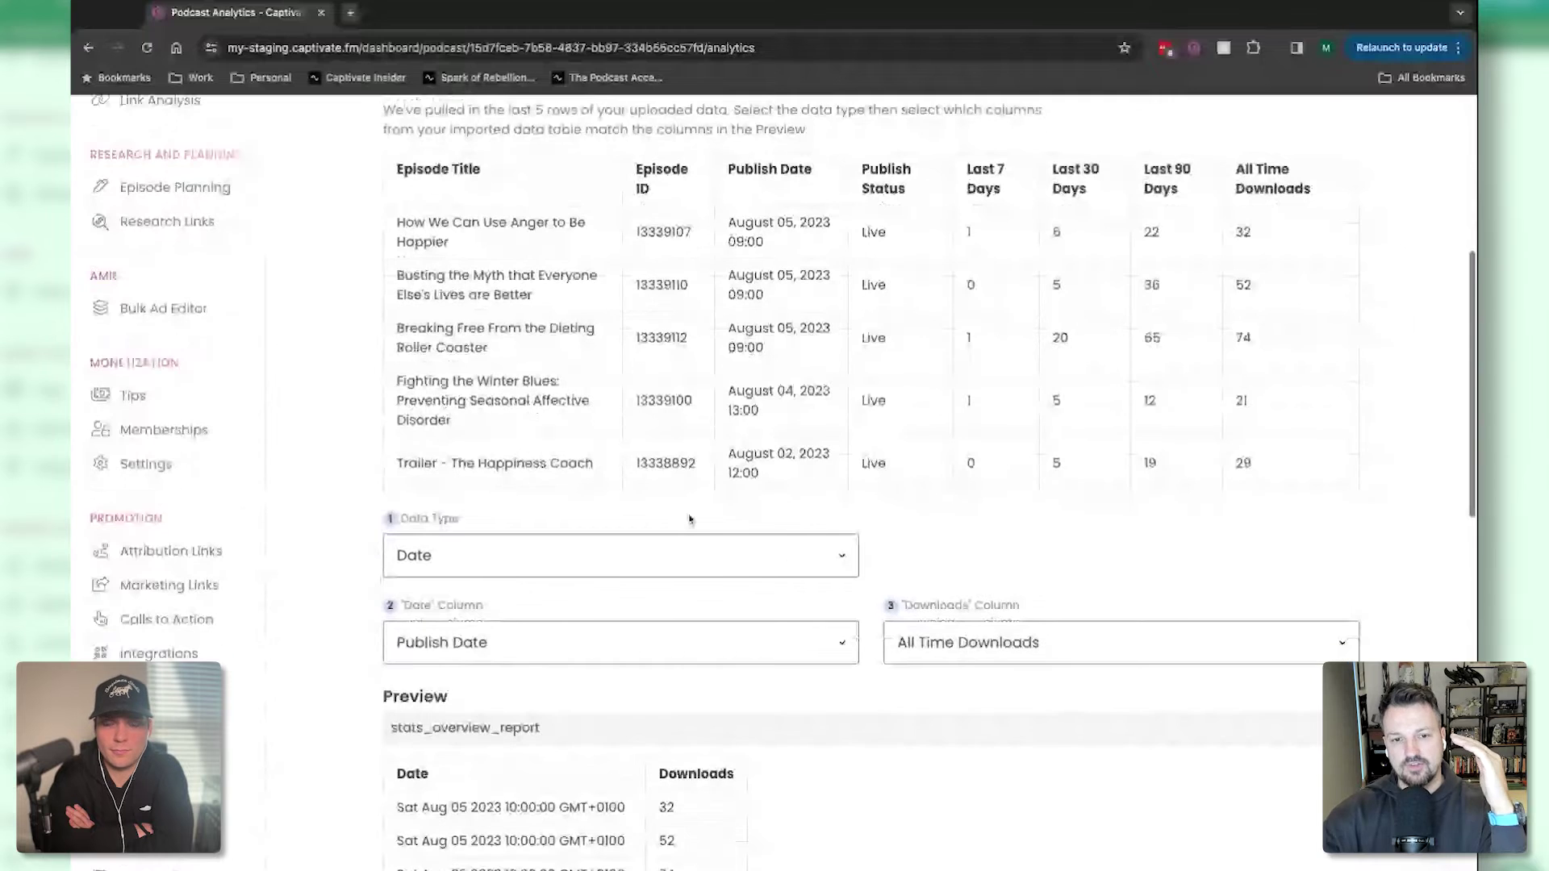
scroll(528, 473, "up", 1)
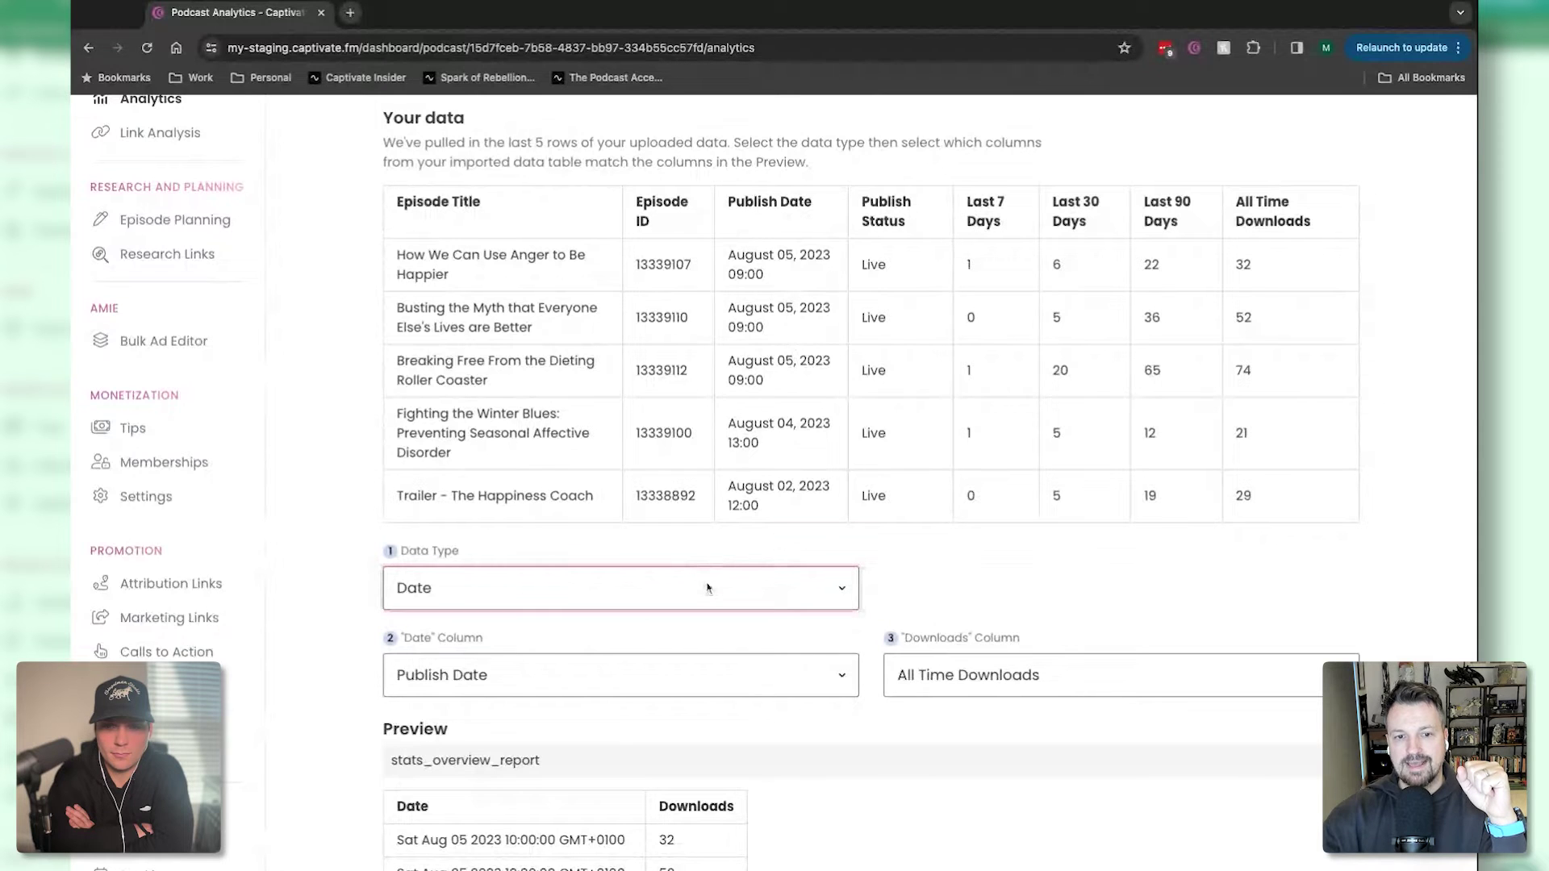
key("Down")
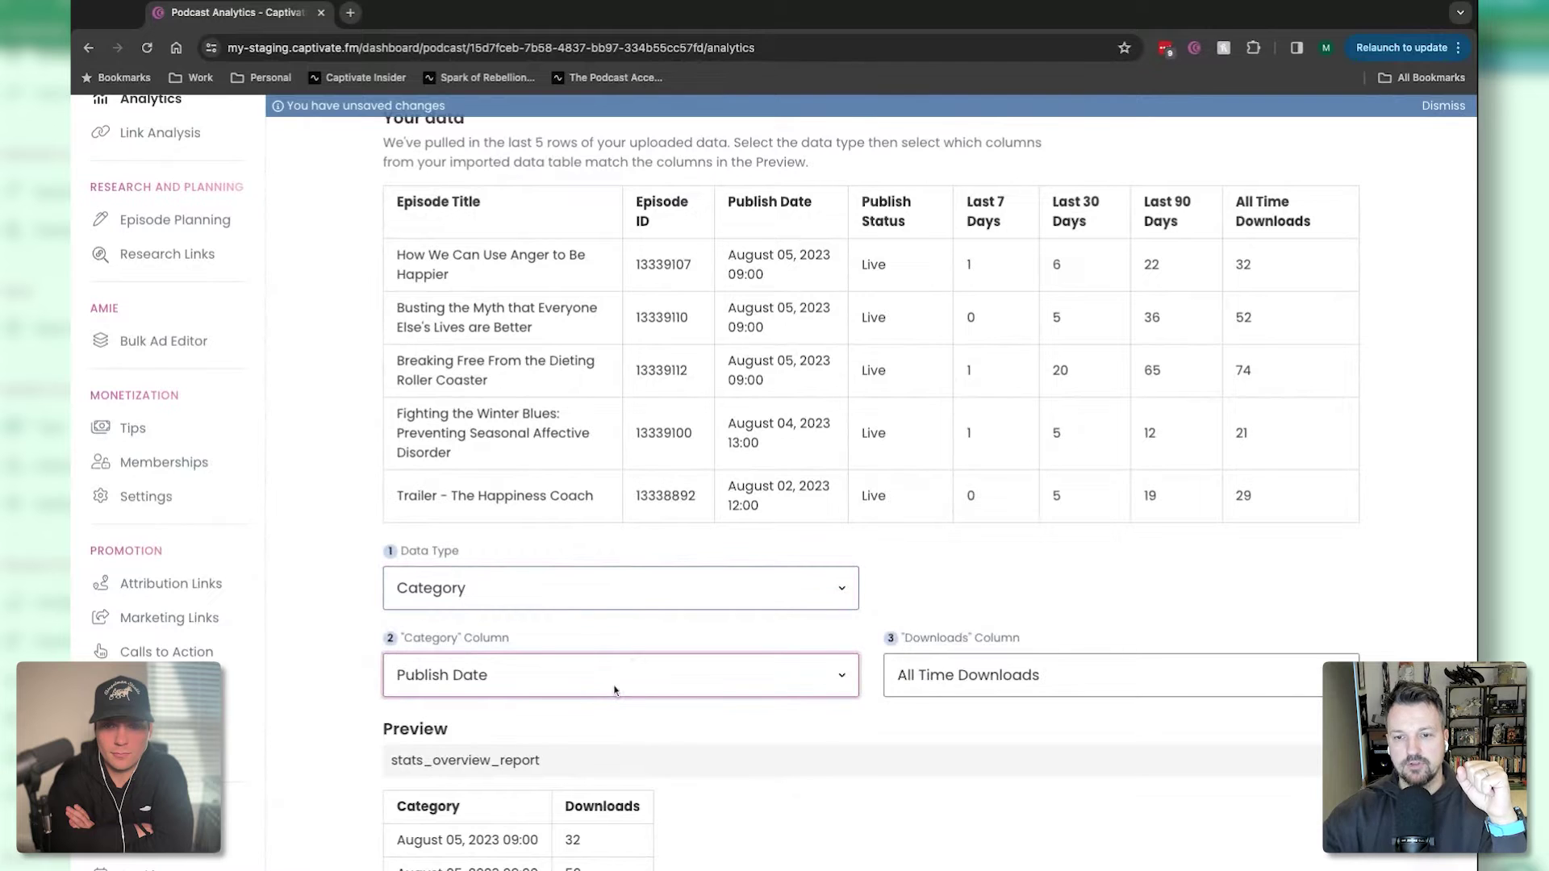
key("Up")
key("Up")
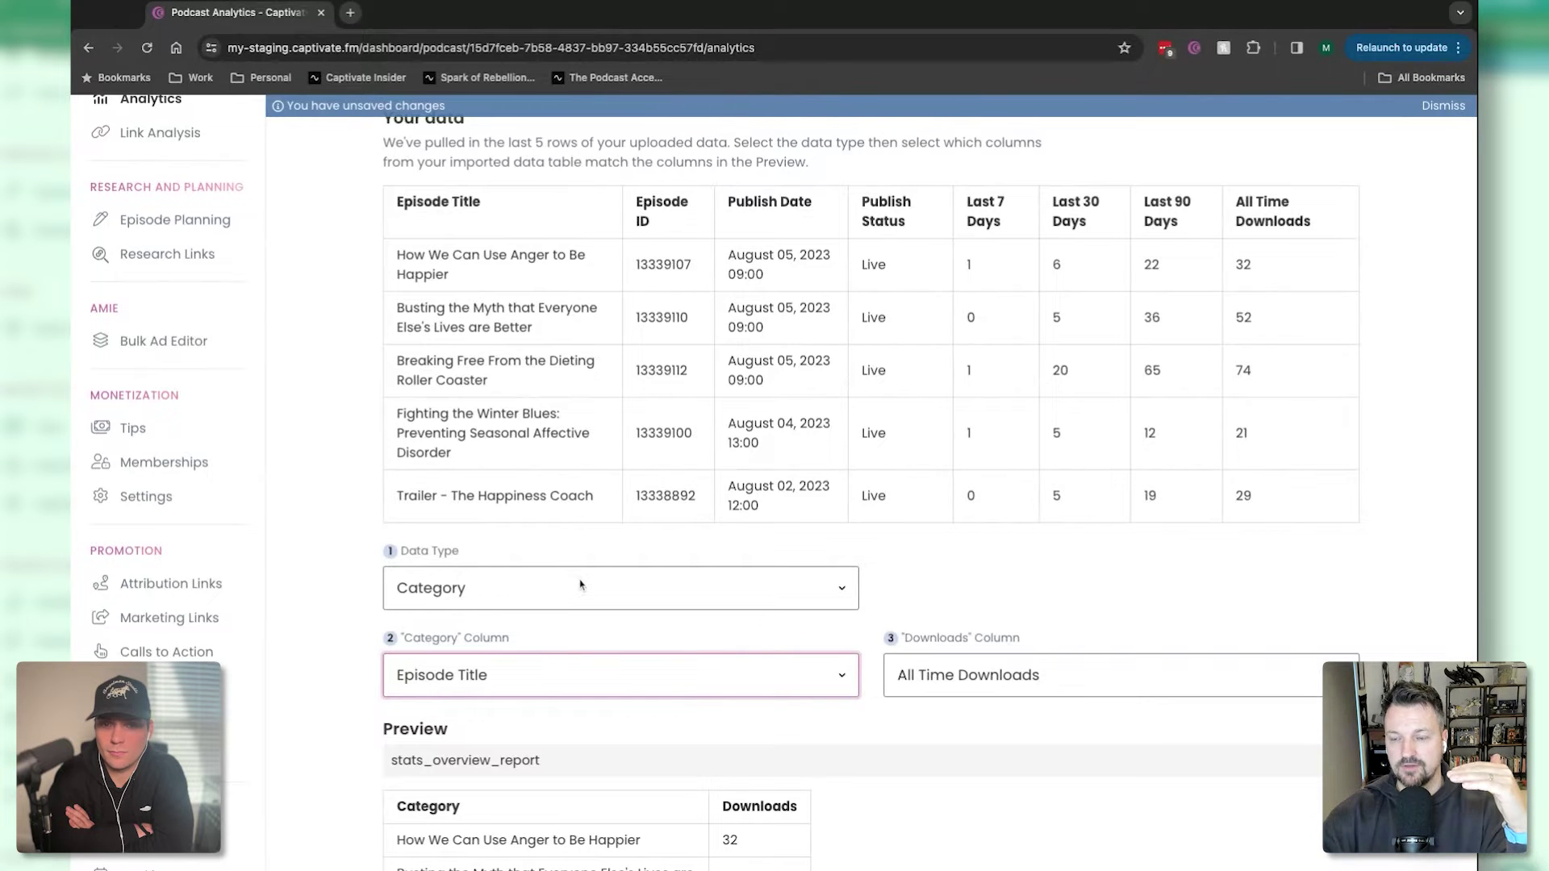
Step: Switch the import back to the Date data type with Publish Date as the date column
left_click(578, 588)
left_click(818, 678)
left_click(565, 726)
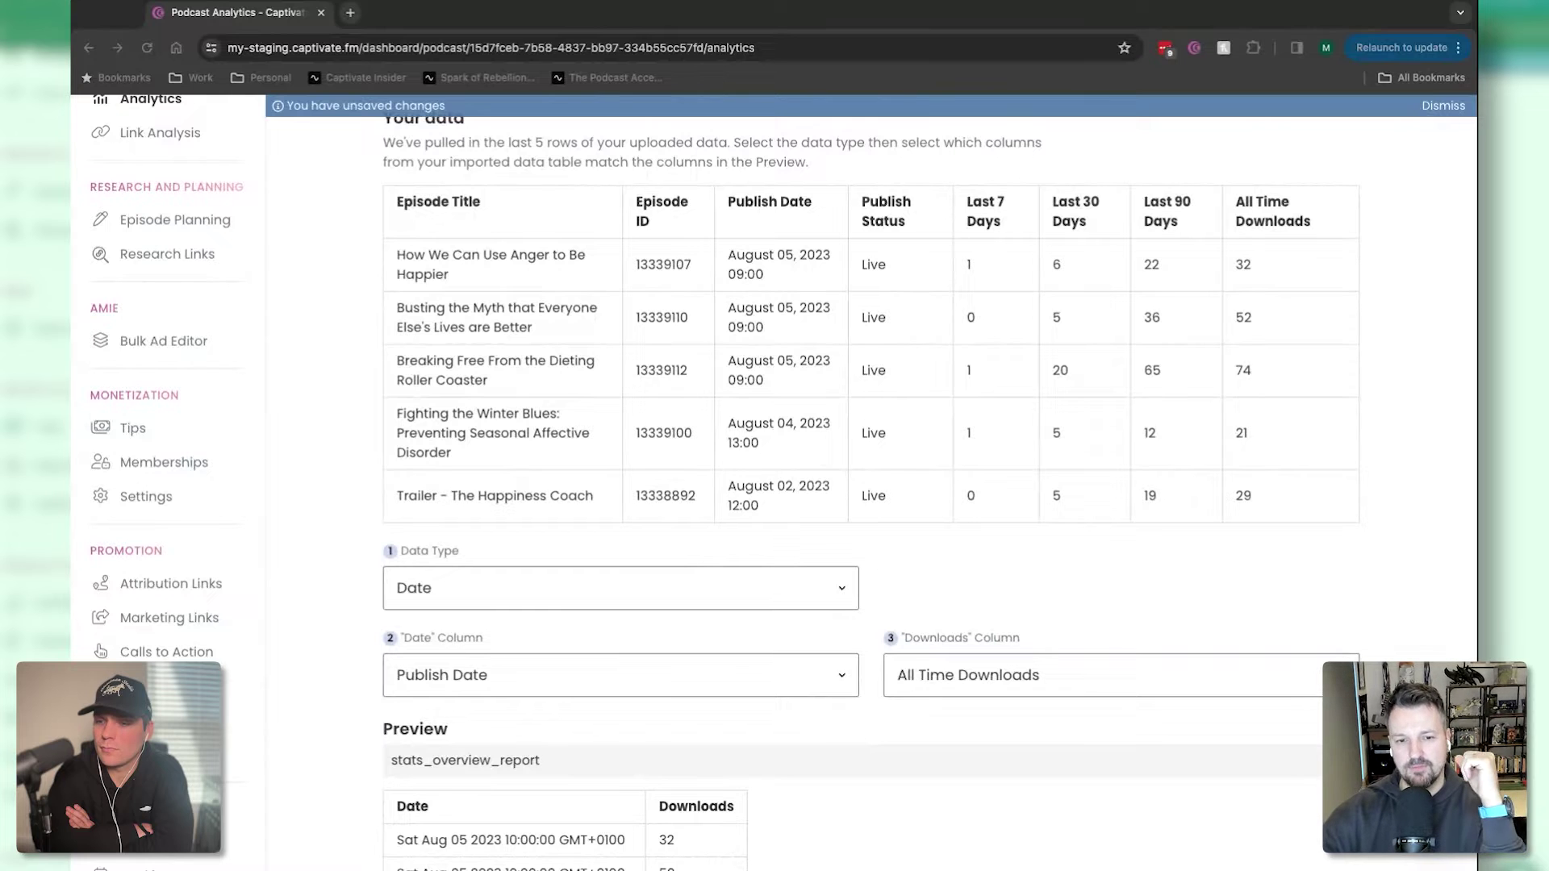
left_click(839, 675)
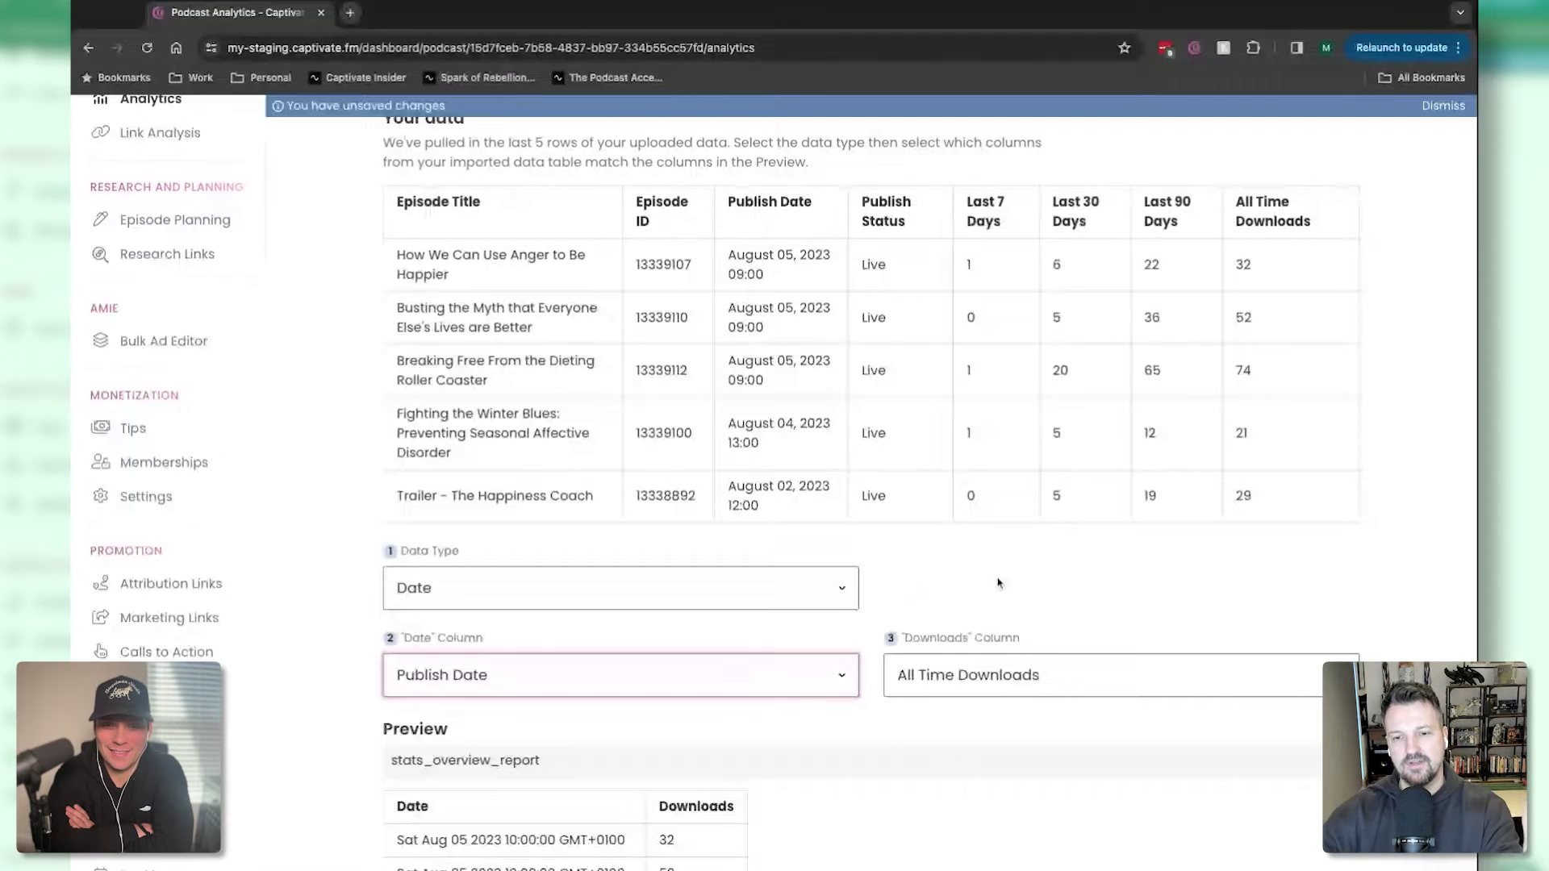
Step: Set the data type to Category with Episode Title as the category column, and accept the mapping
scroll(986, 564, "down", 2)
scroll(909, 643, "down", 1)
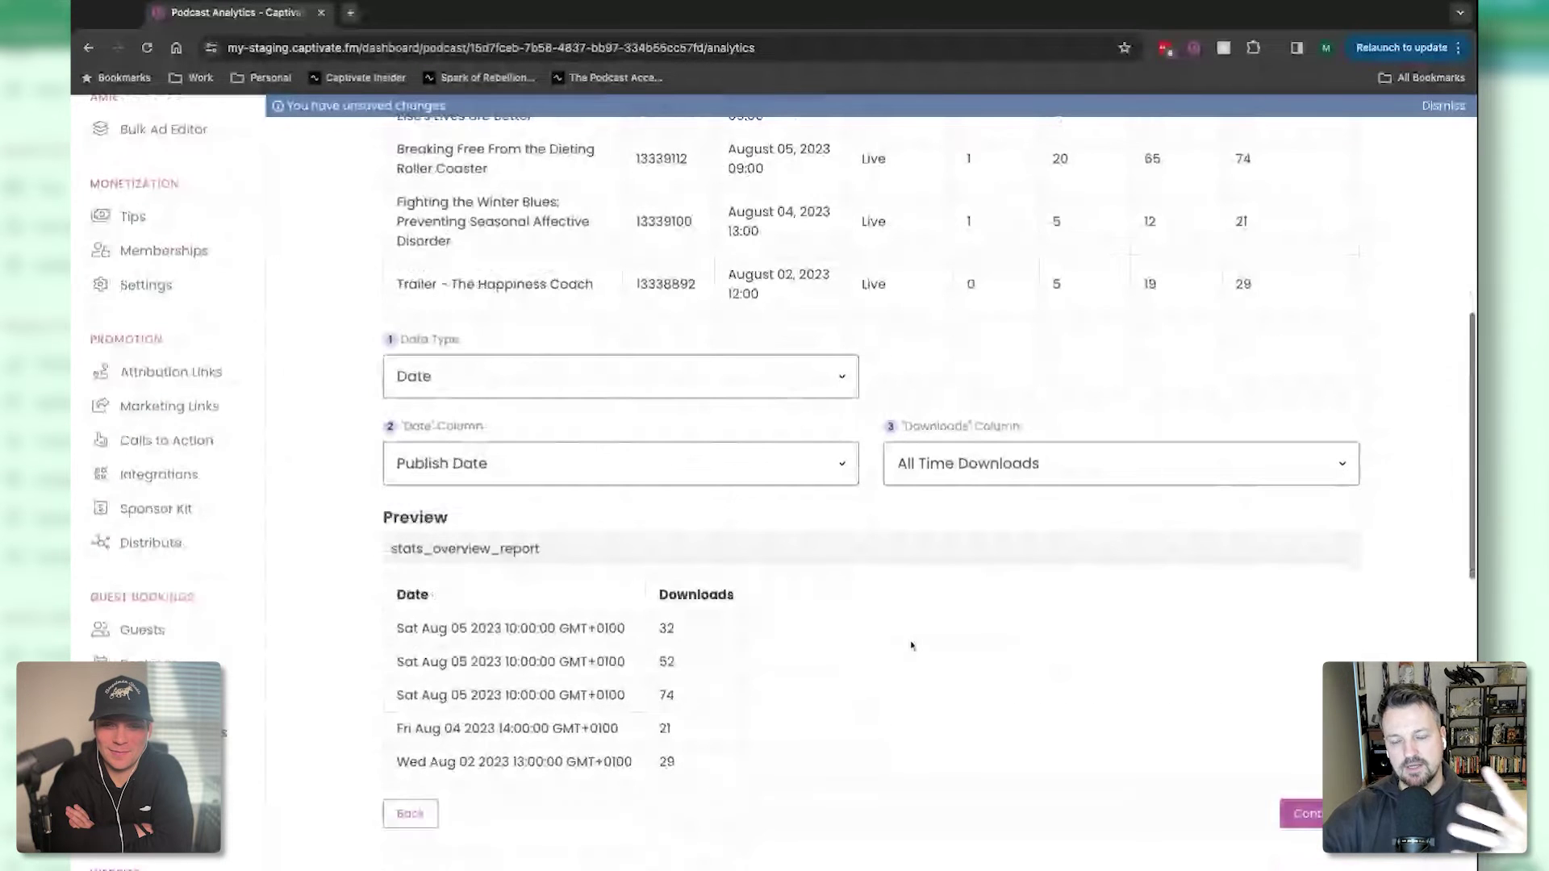
scroll(1026, 473, "up", 1)
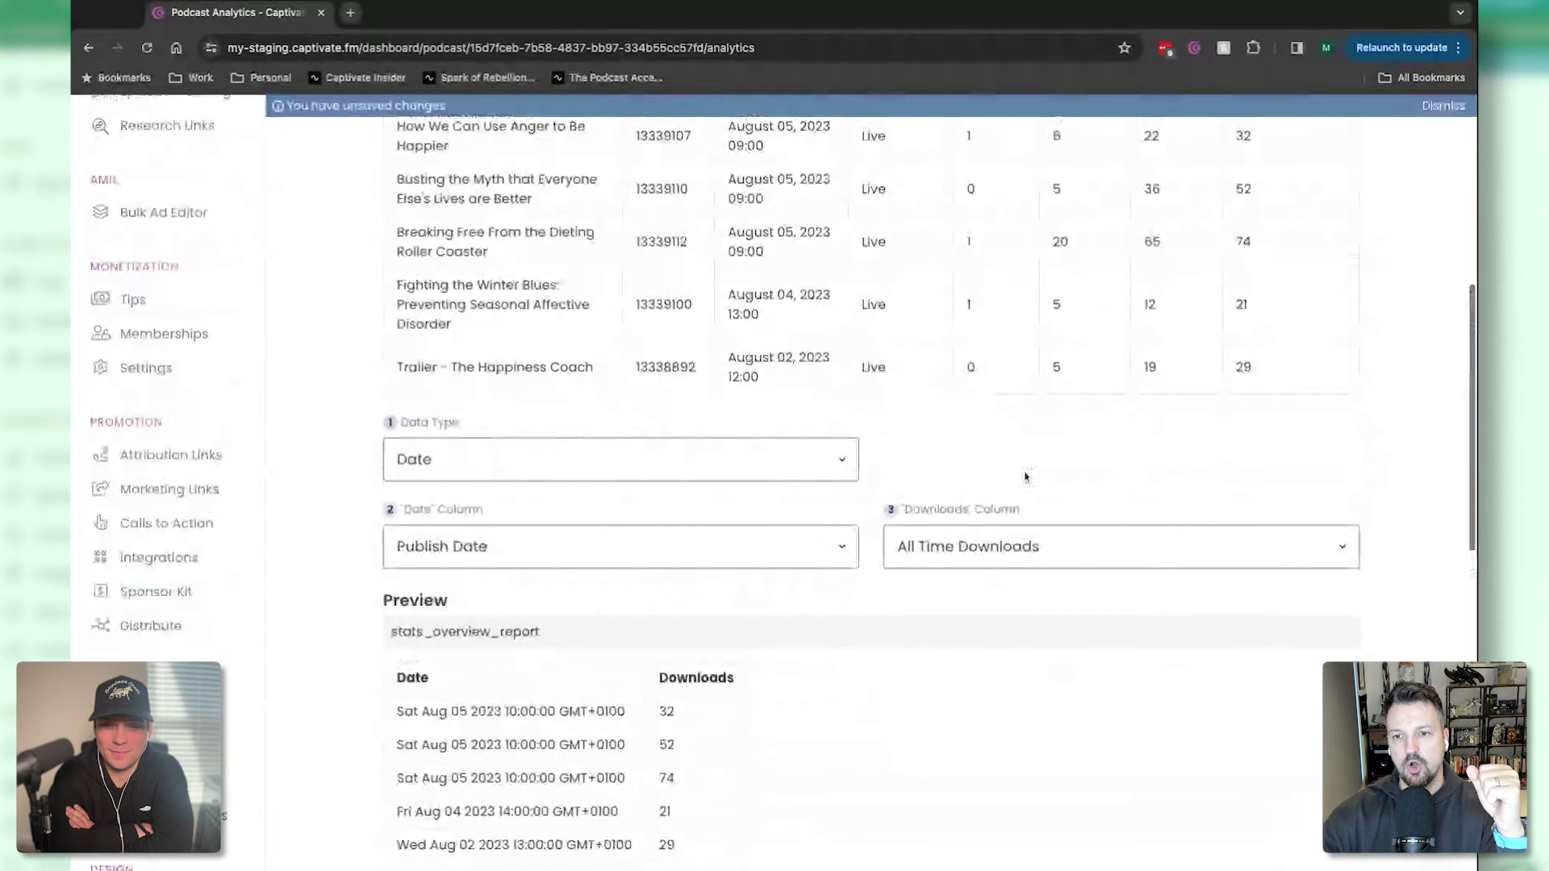
scroll(1079, 559, "up", 2)
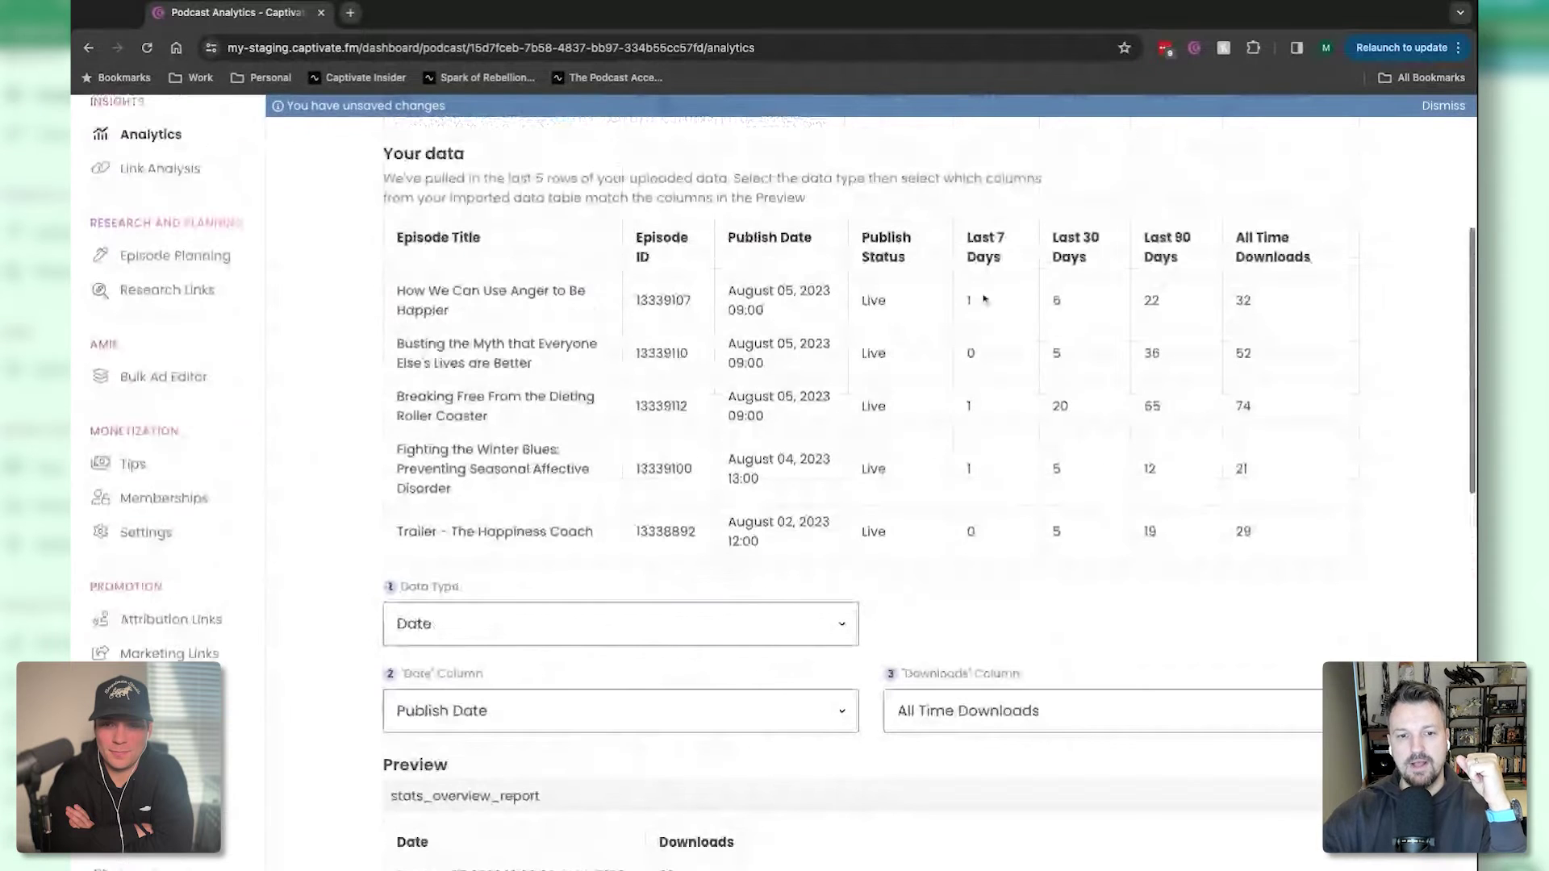
scroll(1075, 365, "down", 1)
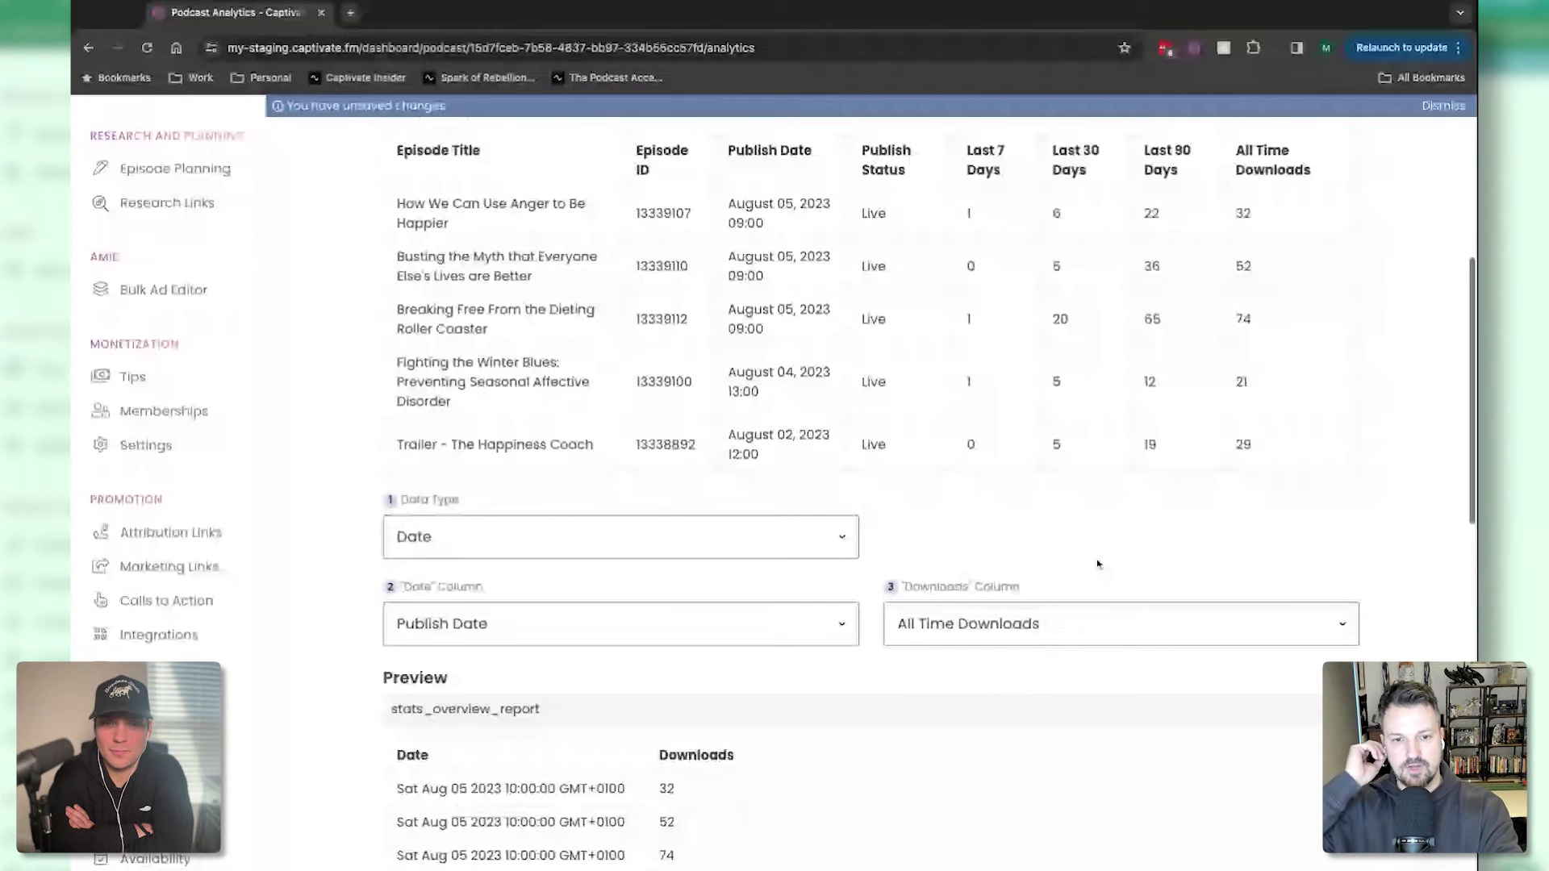
scroll(690, 583, "down", 3)
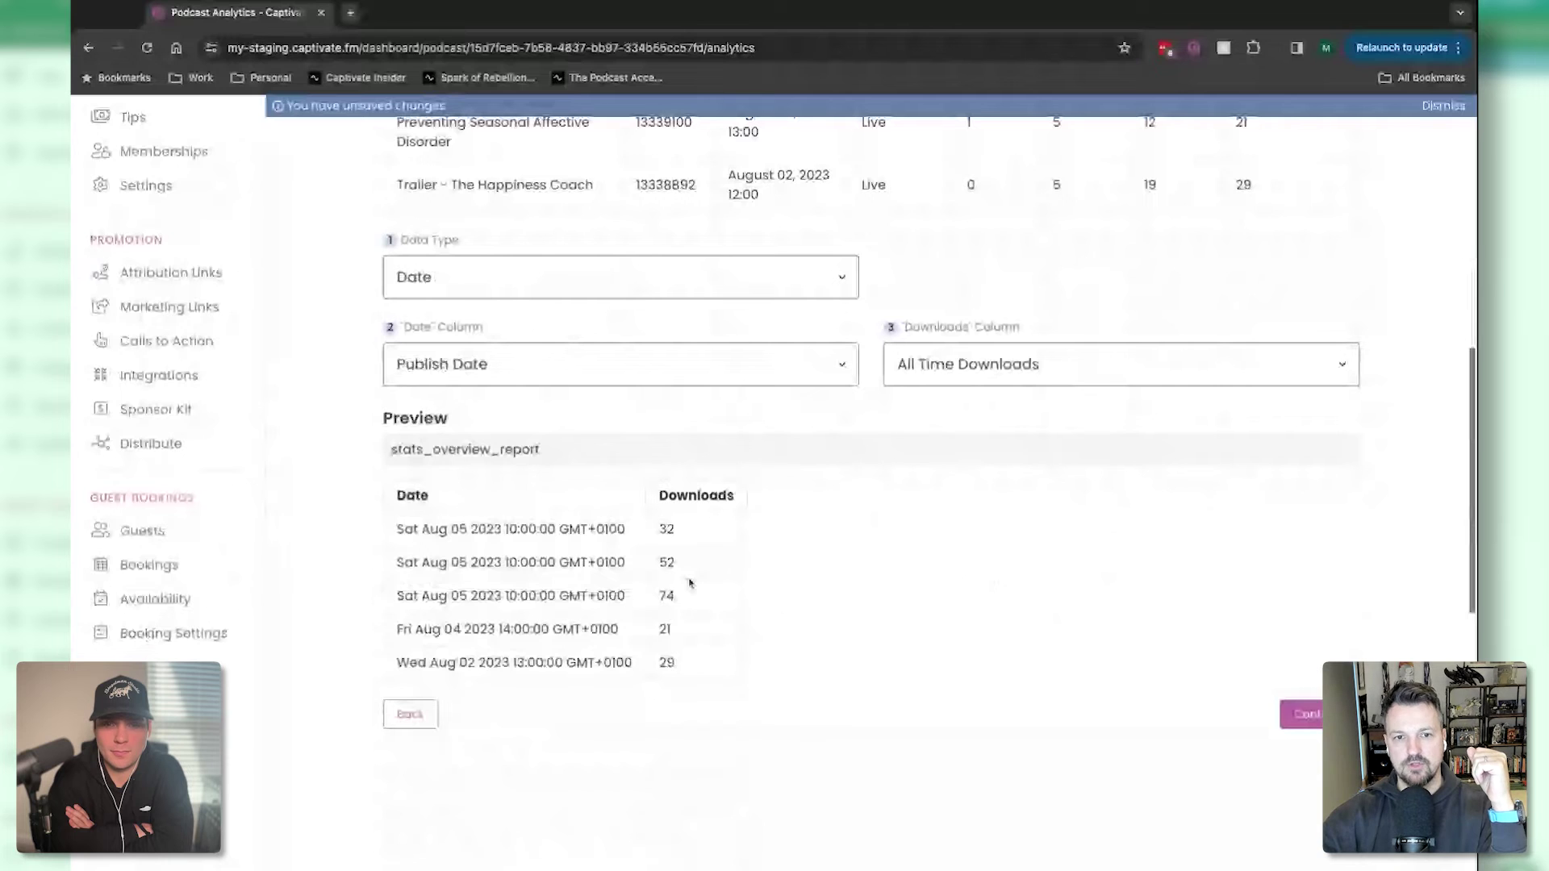
left_click(748, 289)
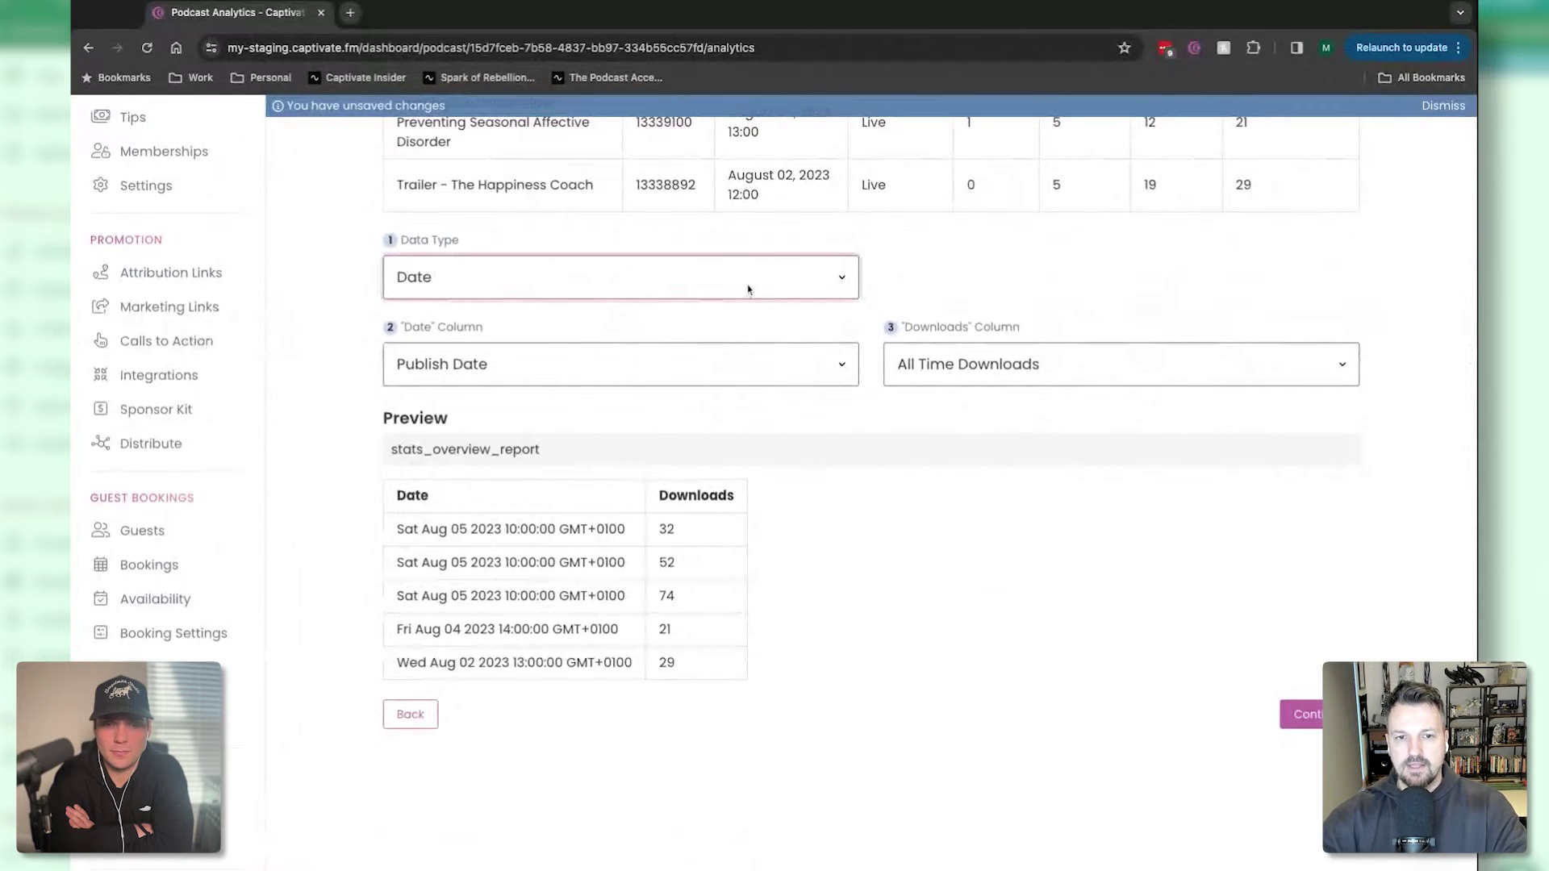
left_click(711, 409)
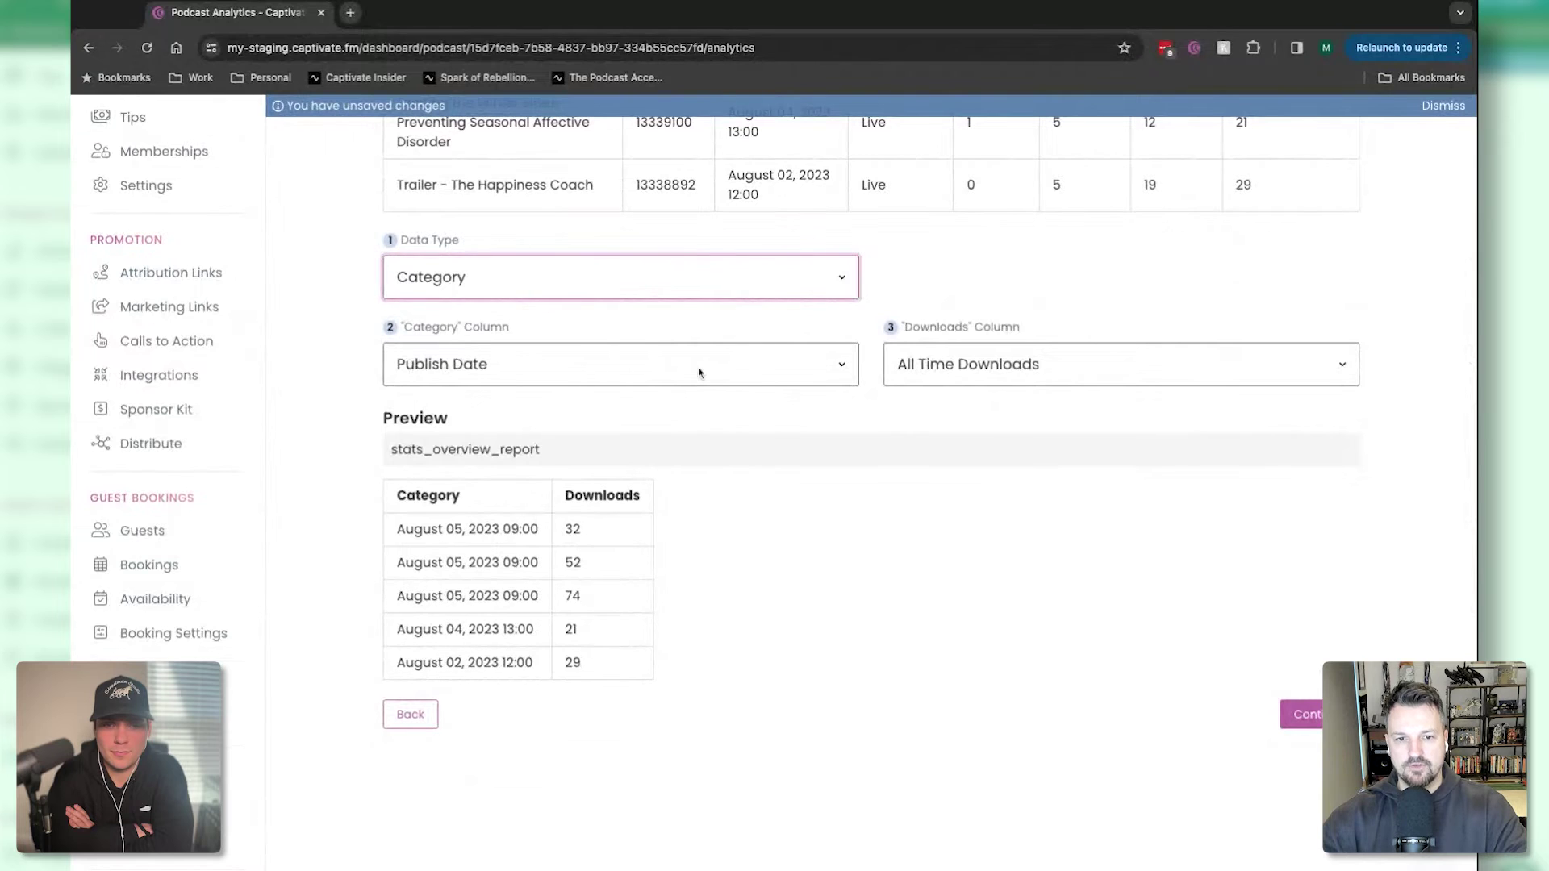
left_click(699, 372)
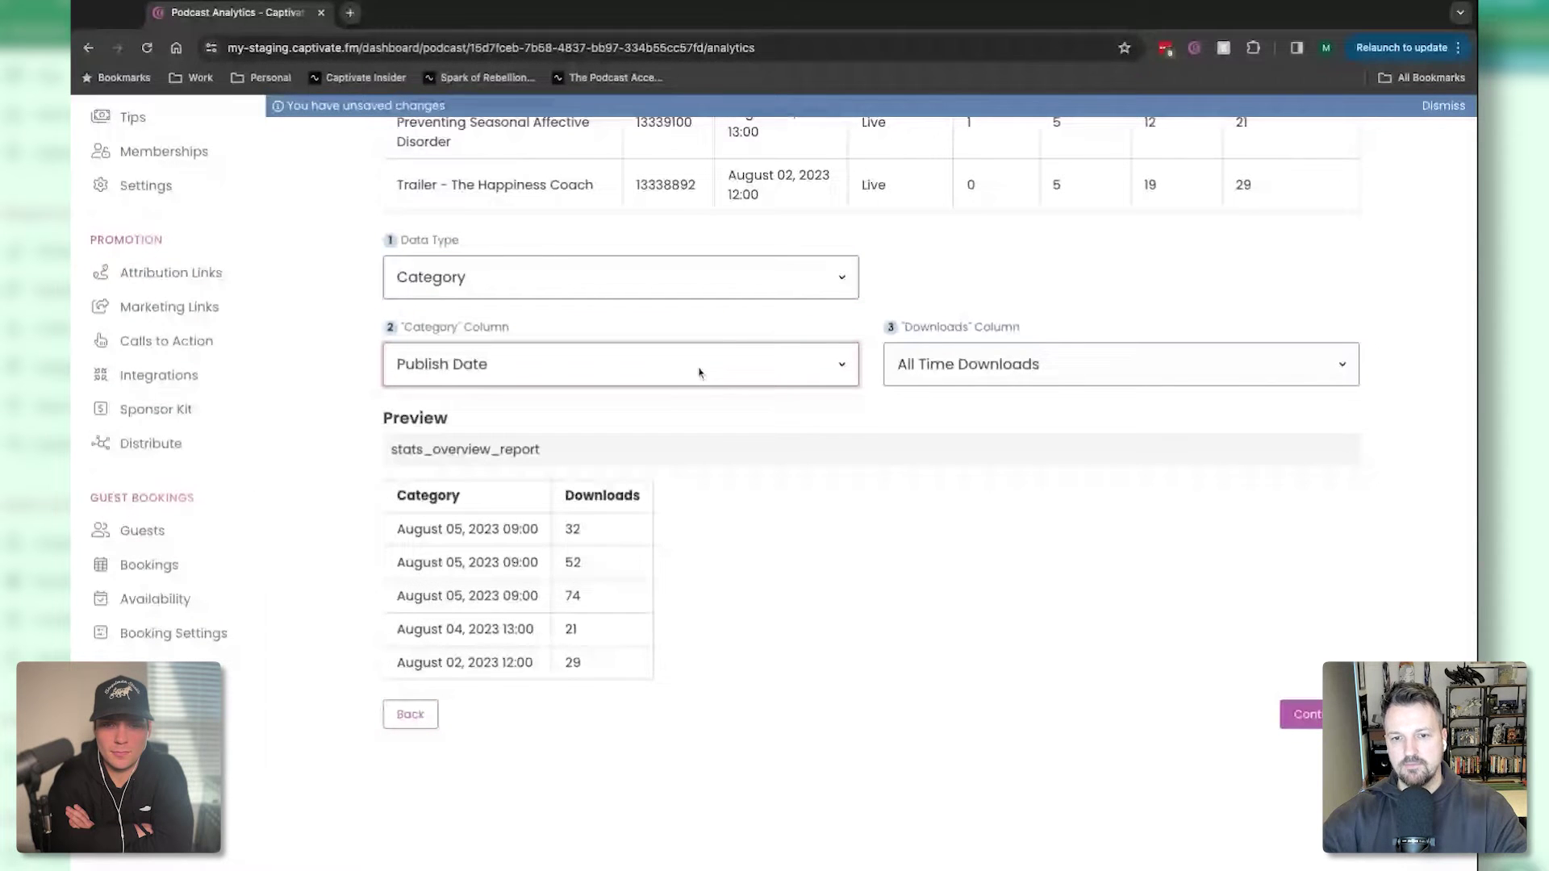
left_click(710, 395)
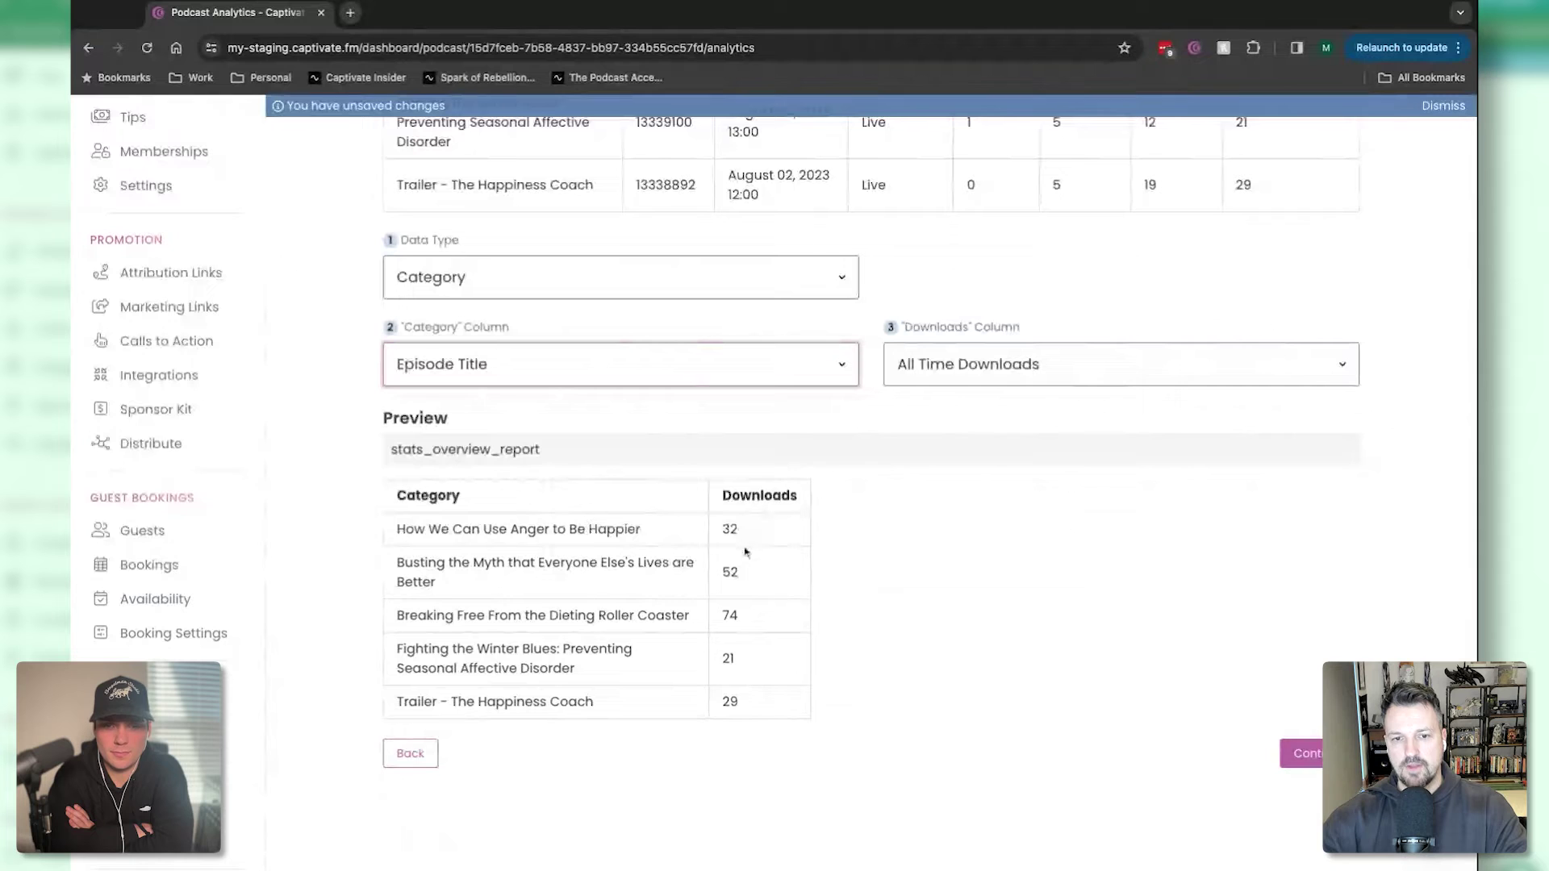
left_click(638, 528)
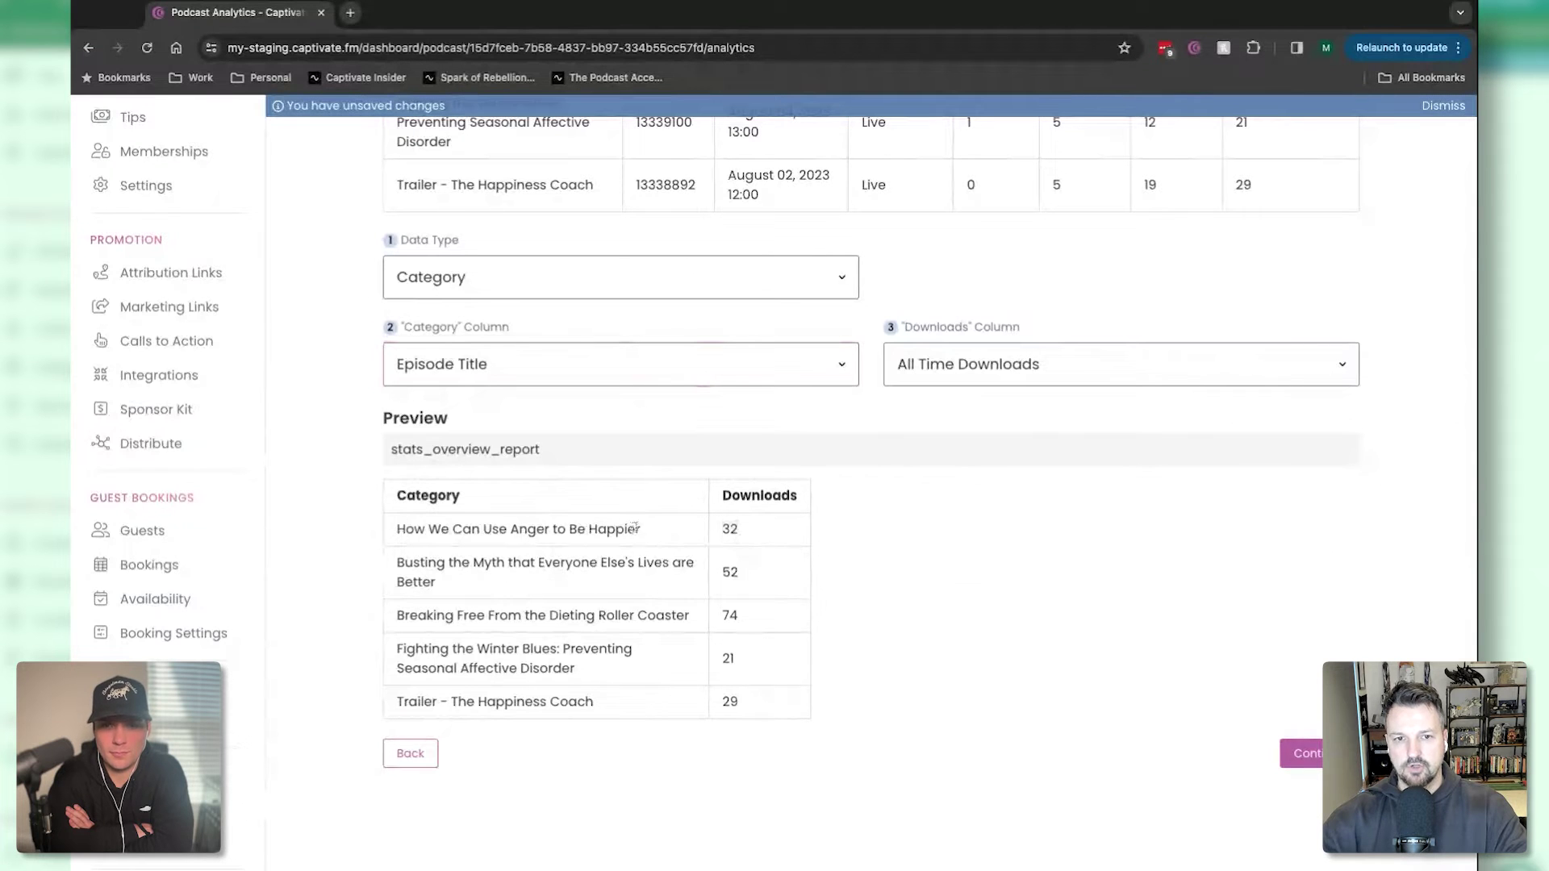
left_click(1295, 754)
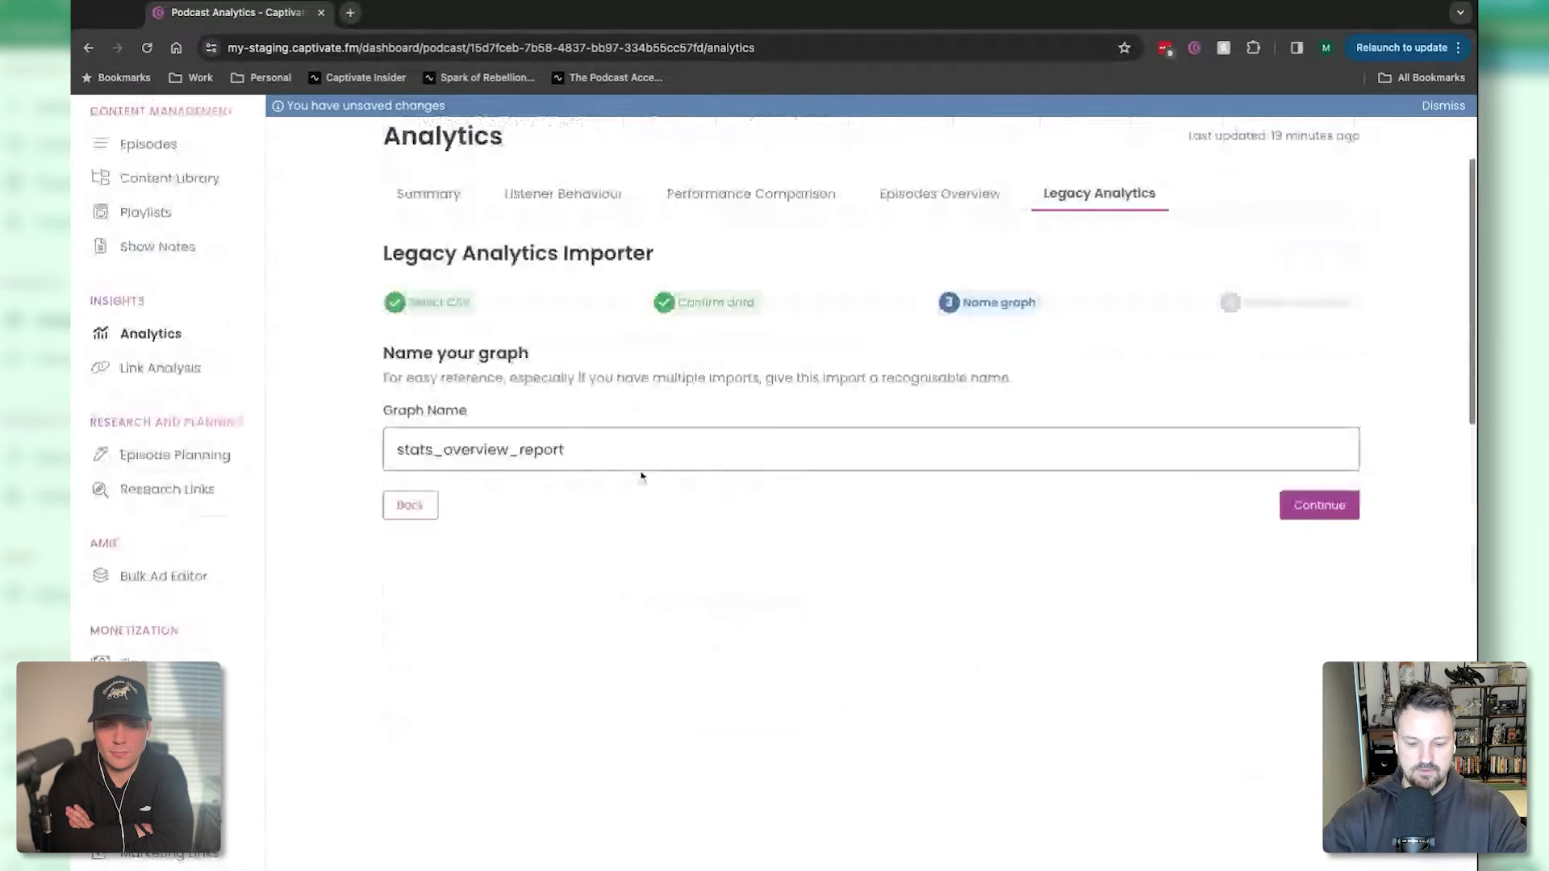
Step: Name the imported graph "DLs By Ep. Title" and continue to the final check
key("super+a")
type("DLs")
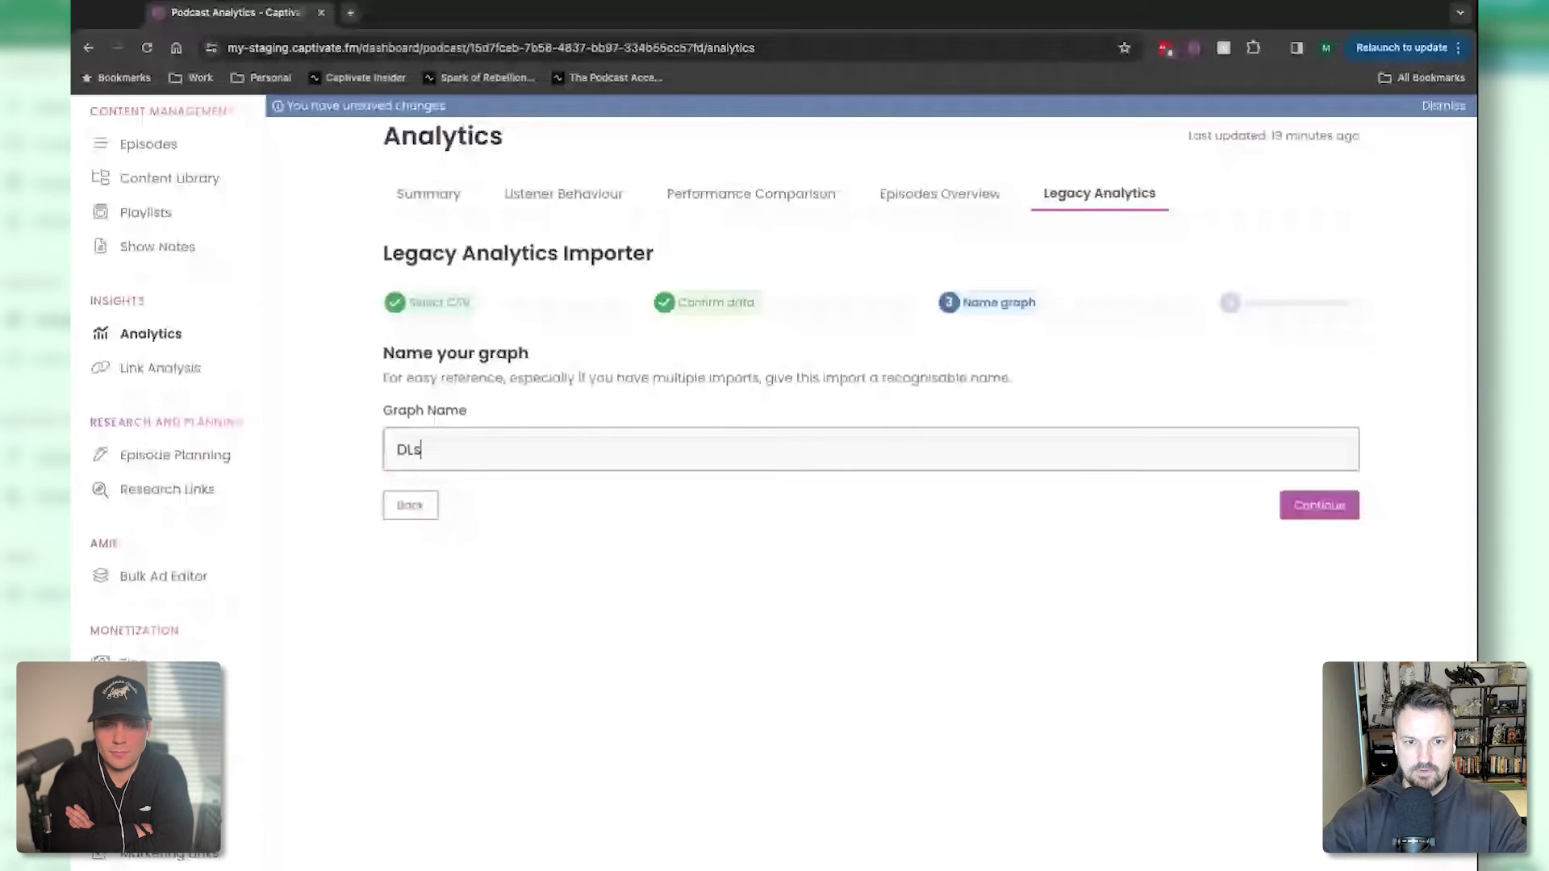
type(" By Epo")
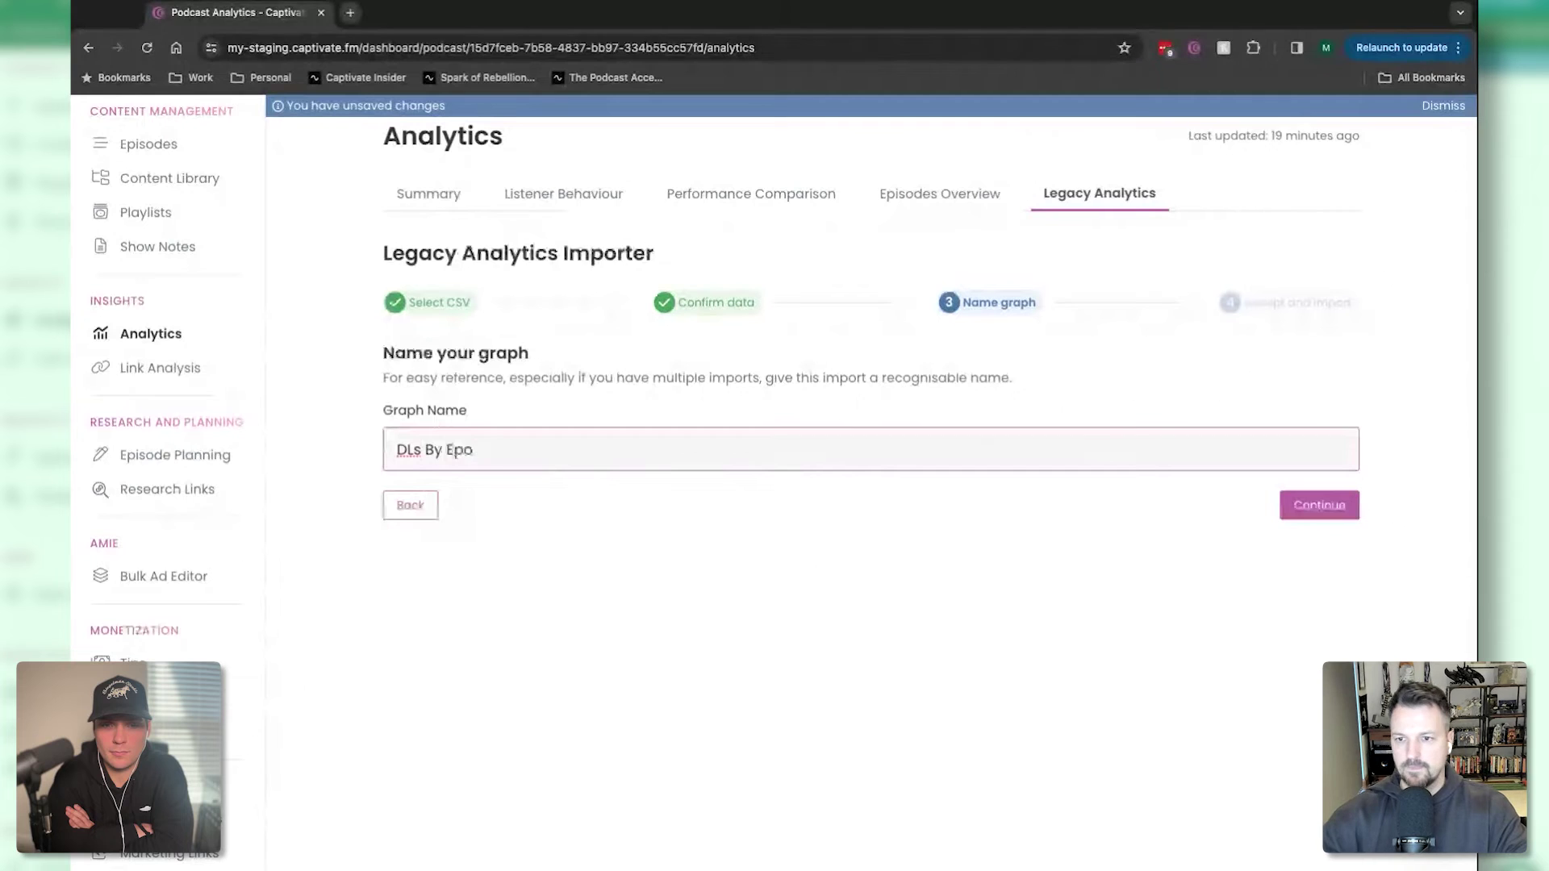
key("BackSpace")
type(". Title")
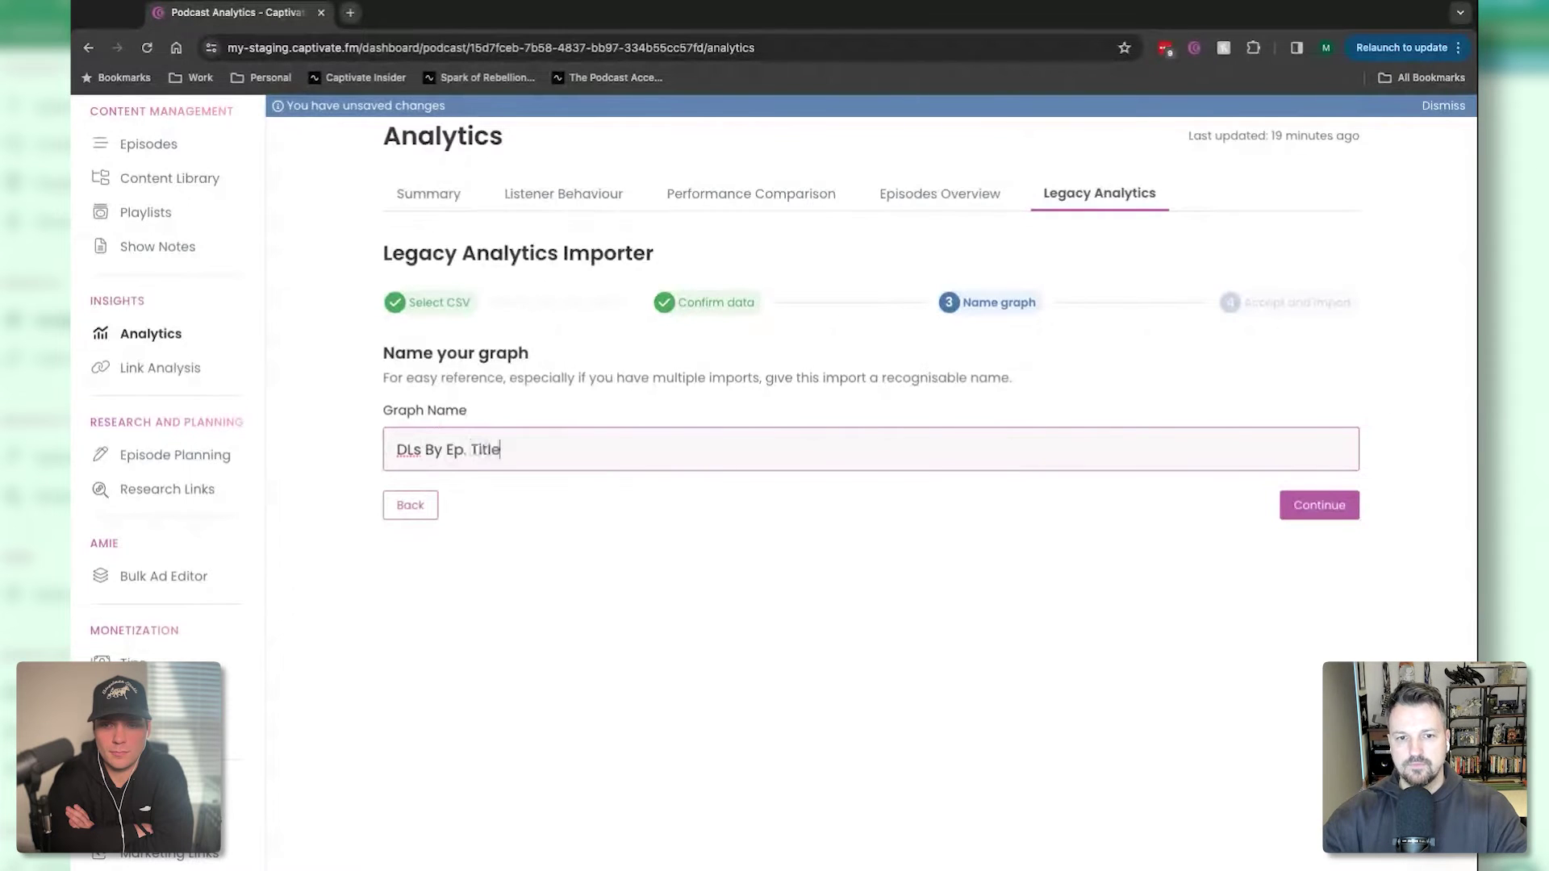
left_click(1322, 517)
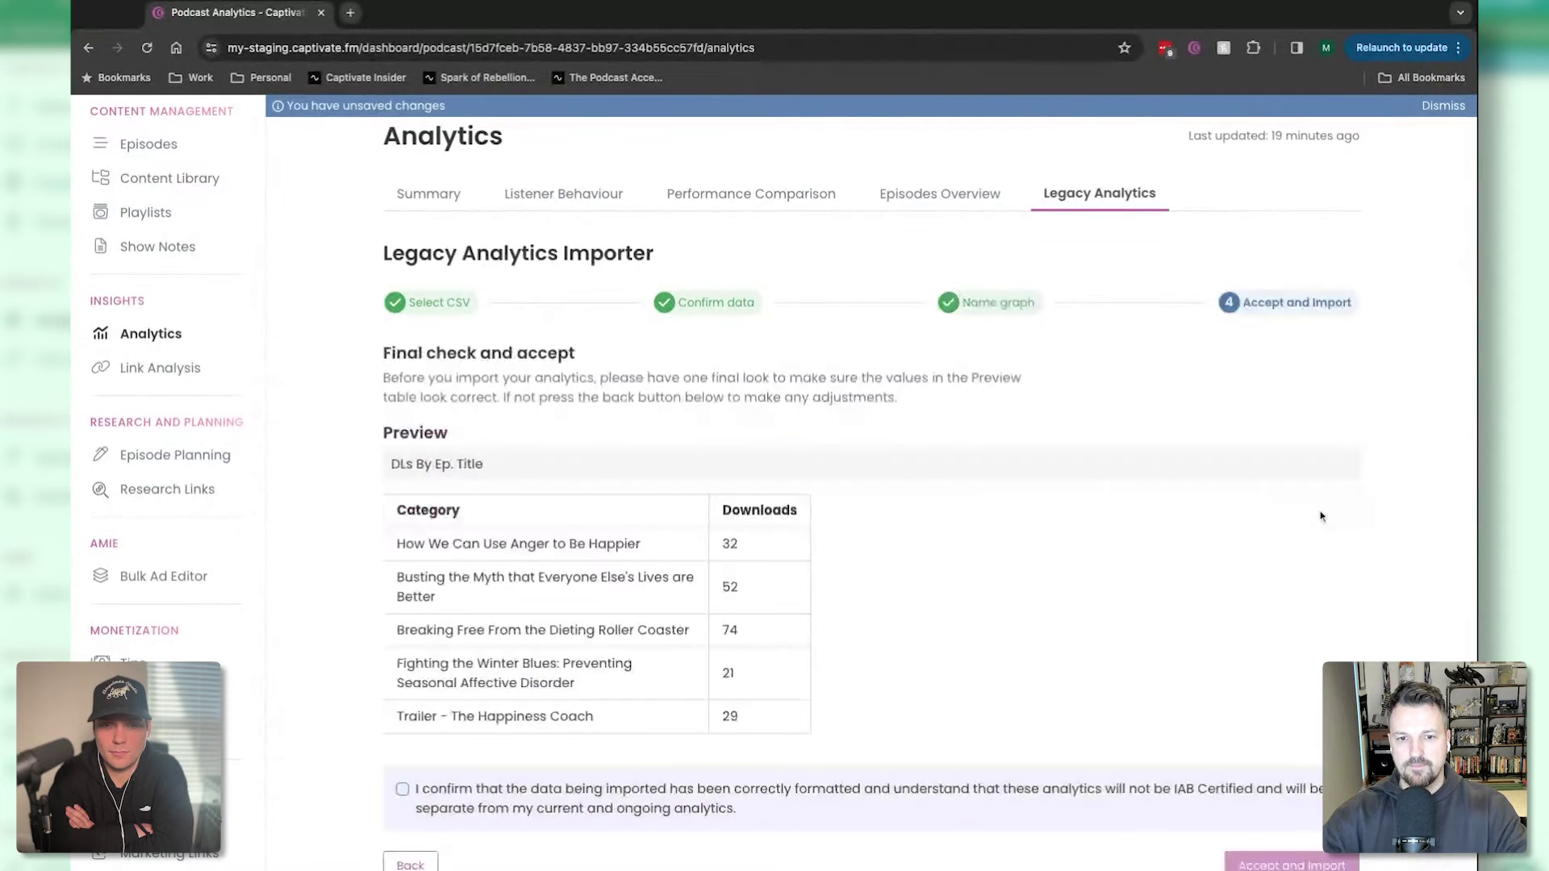
Step: Confirm that the data is correctly formatted and not IAB Certified, and import the analytics
scroll(1011, 532, "down", 3)
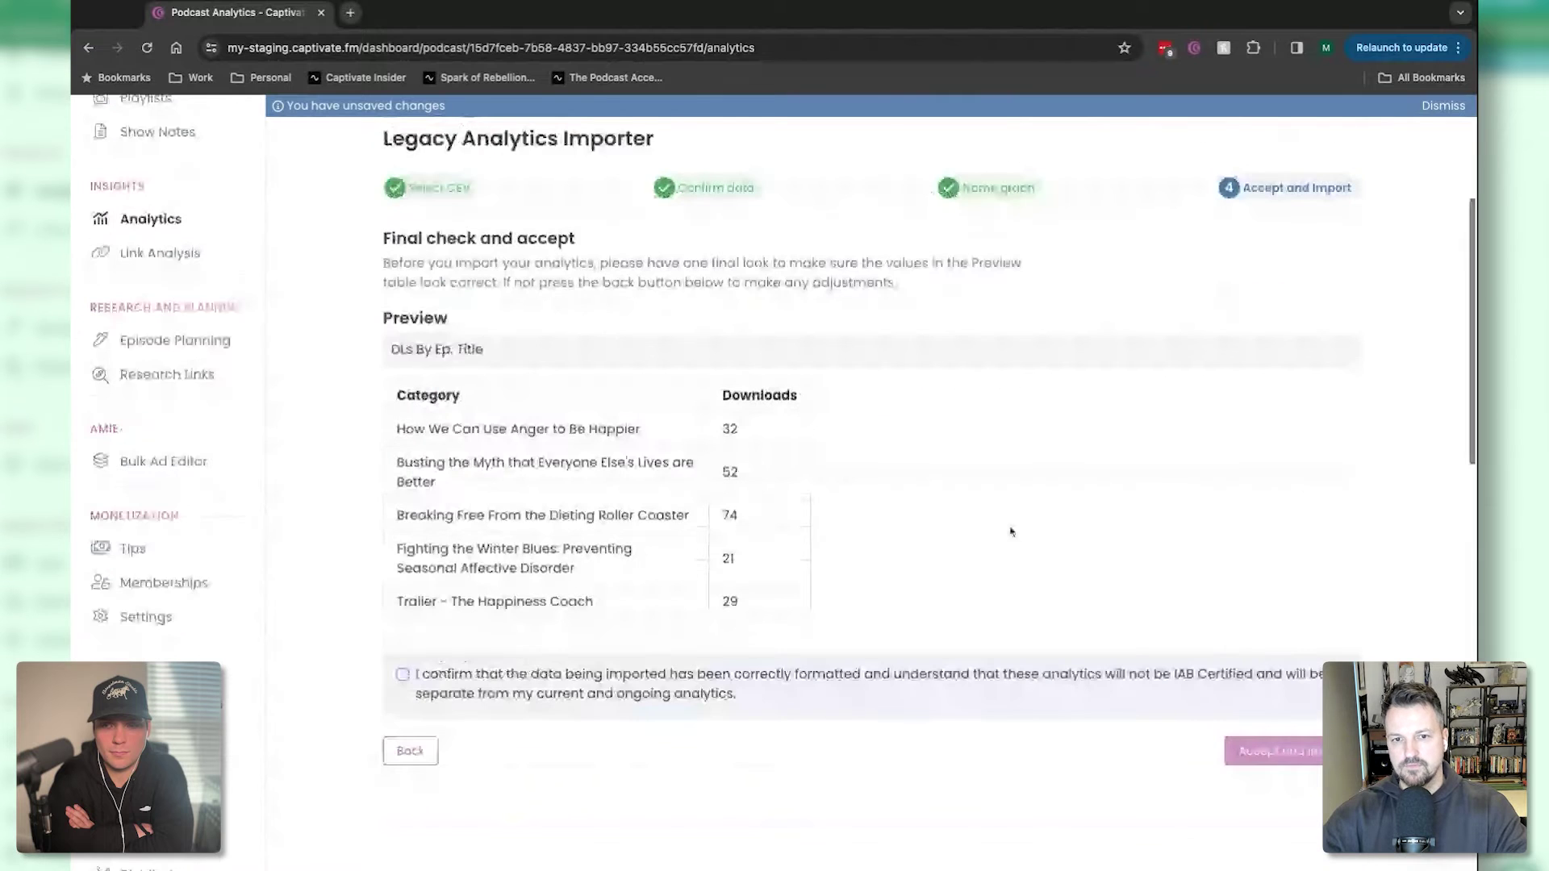
scroll(1011, 532, "down", 1)
left_click(402, 610)
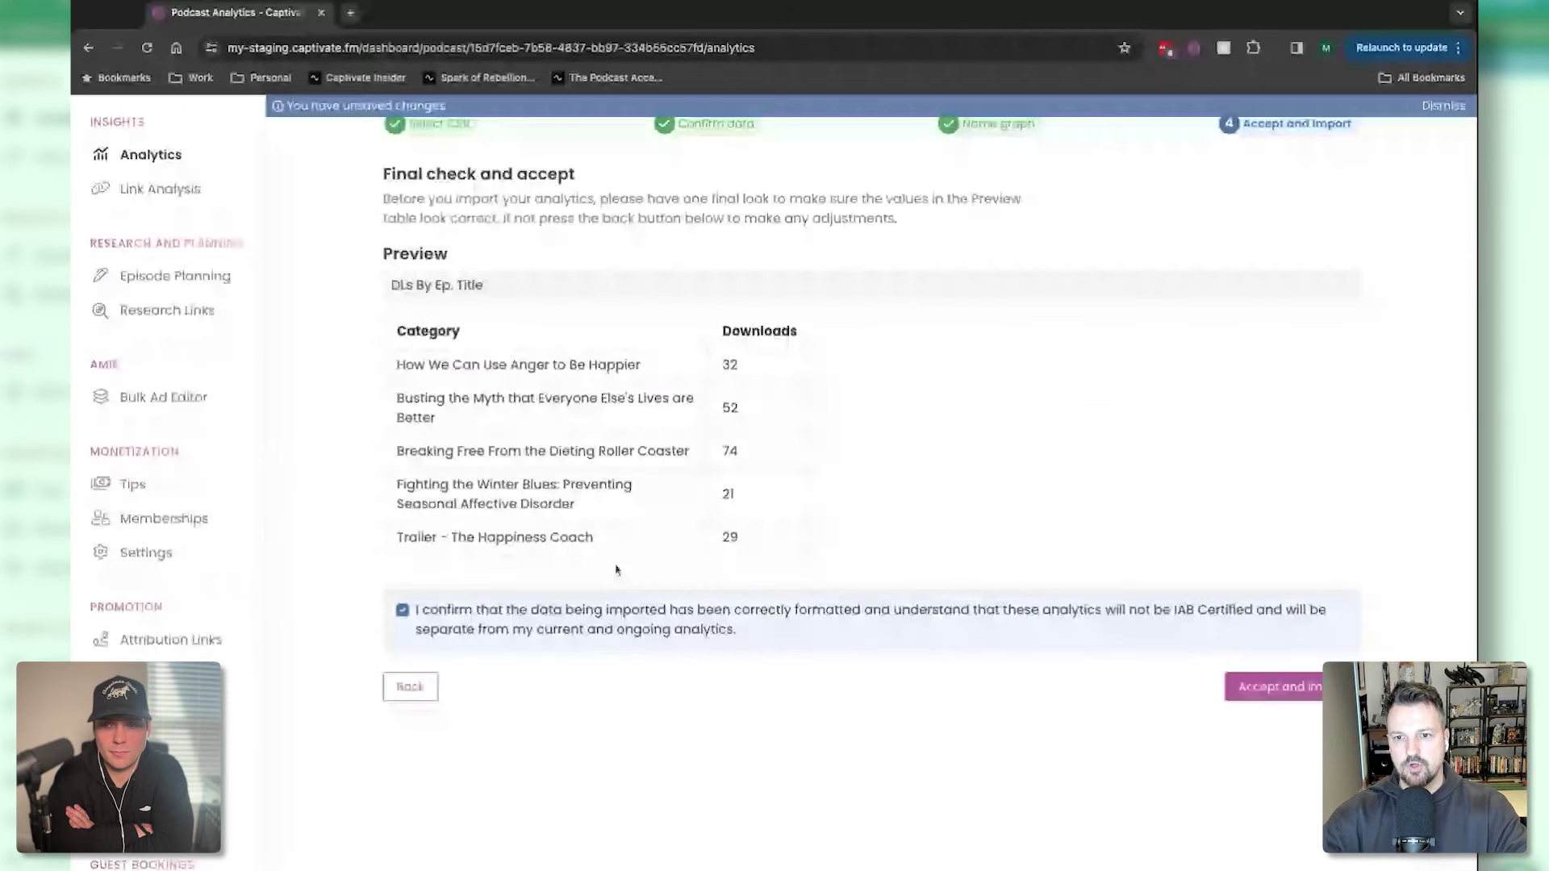
left_click(1295, 703)
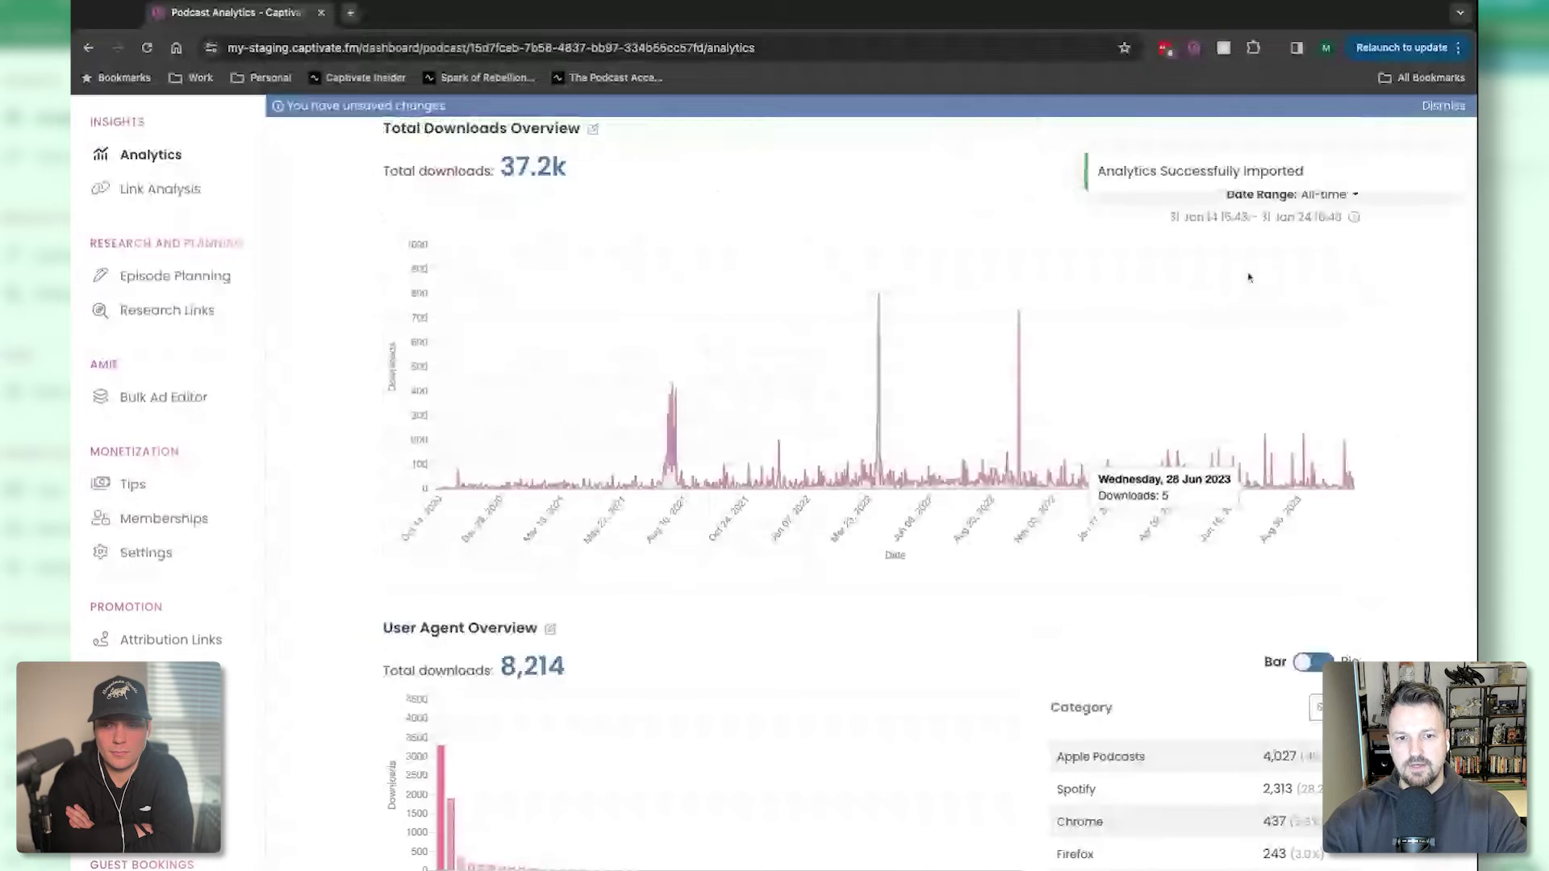
Step: Find the DLs By Ep. Title graph and sort its category list from most to fewest downloads
scroll(715, 623, "down", 1)
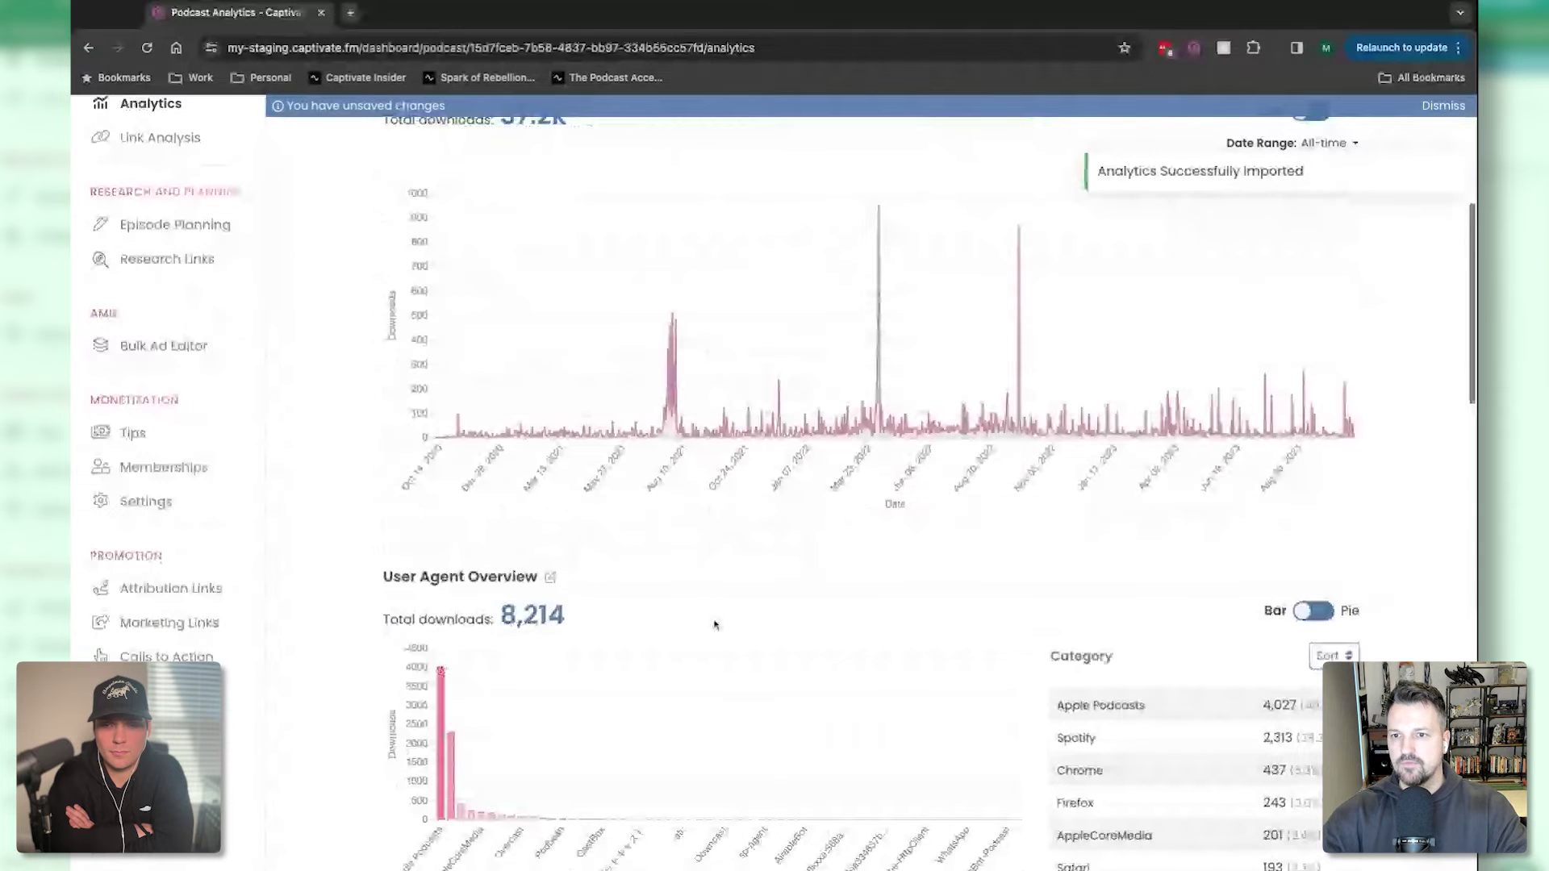
scroll(715, 623, "down", 10)
scroll(525, 366, "down", 6)
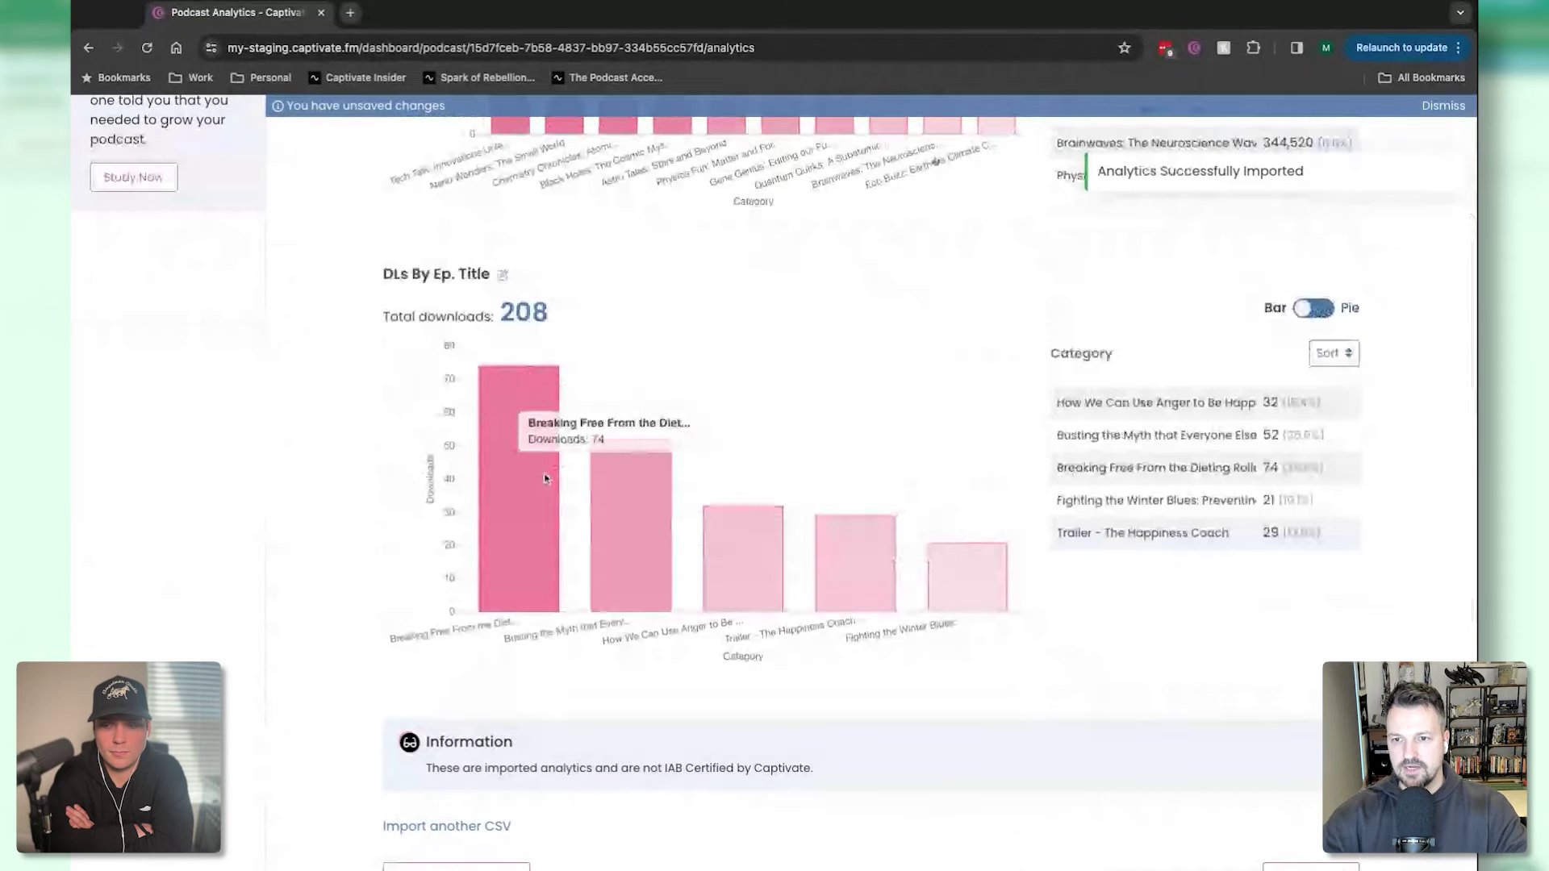
left_click(1311, 310)
left_click(1332, 355)
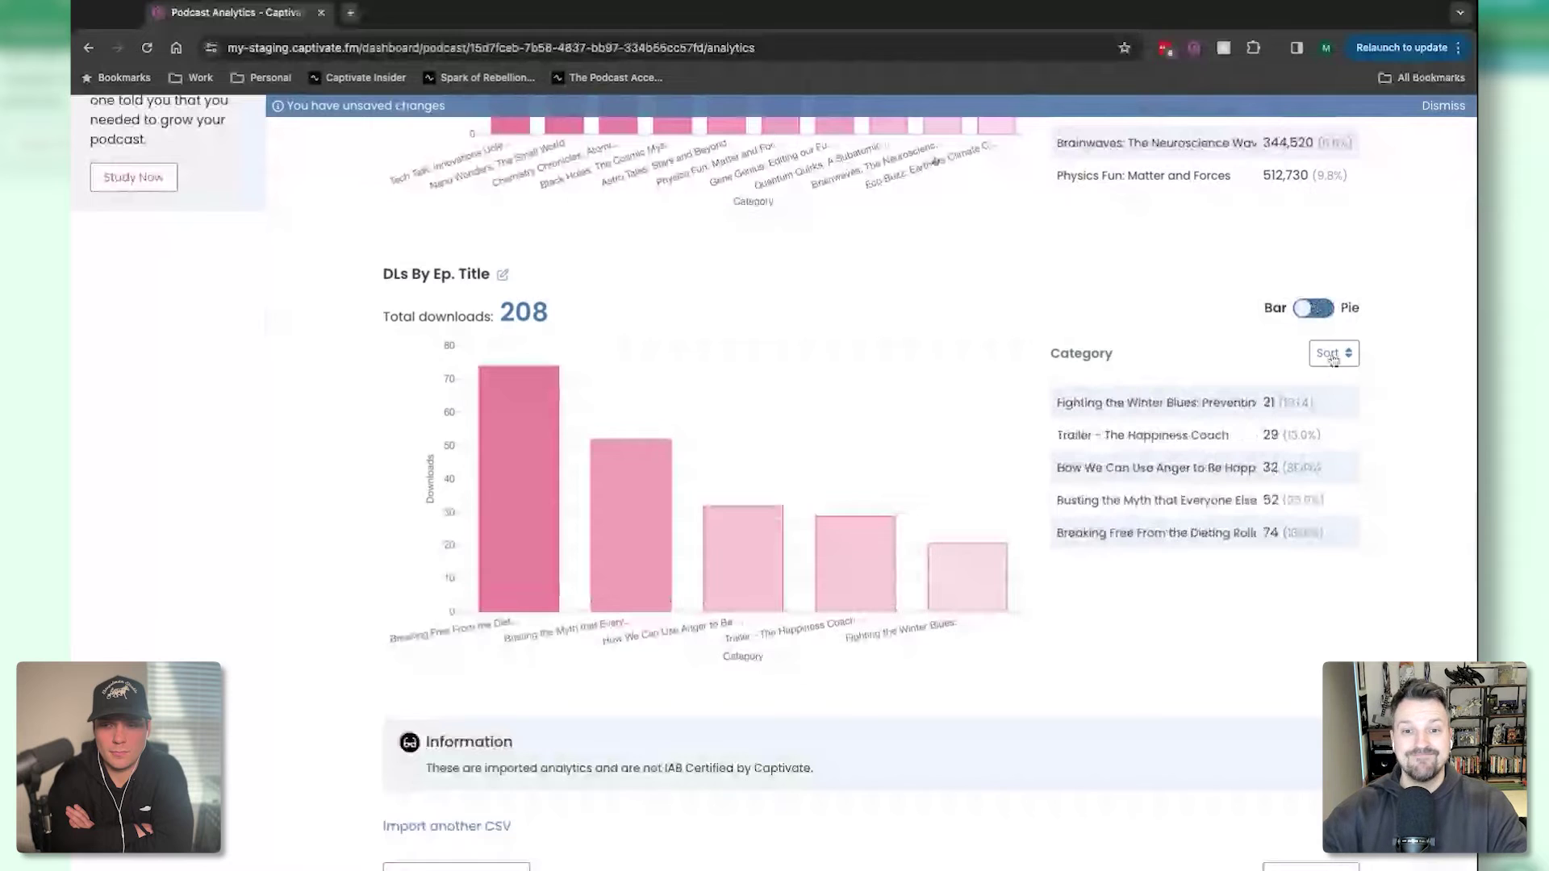
left_click(1333, 358)
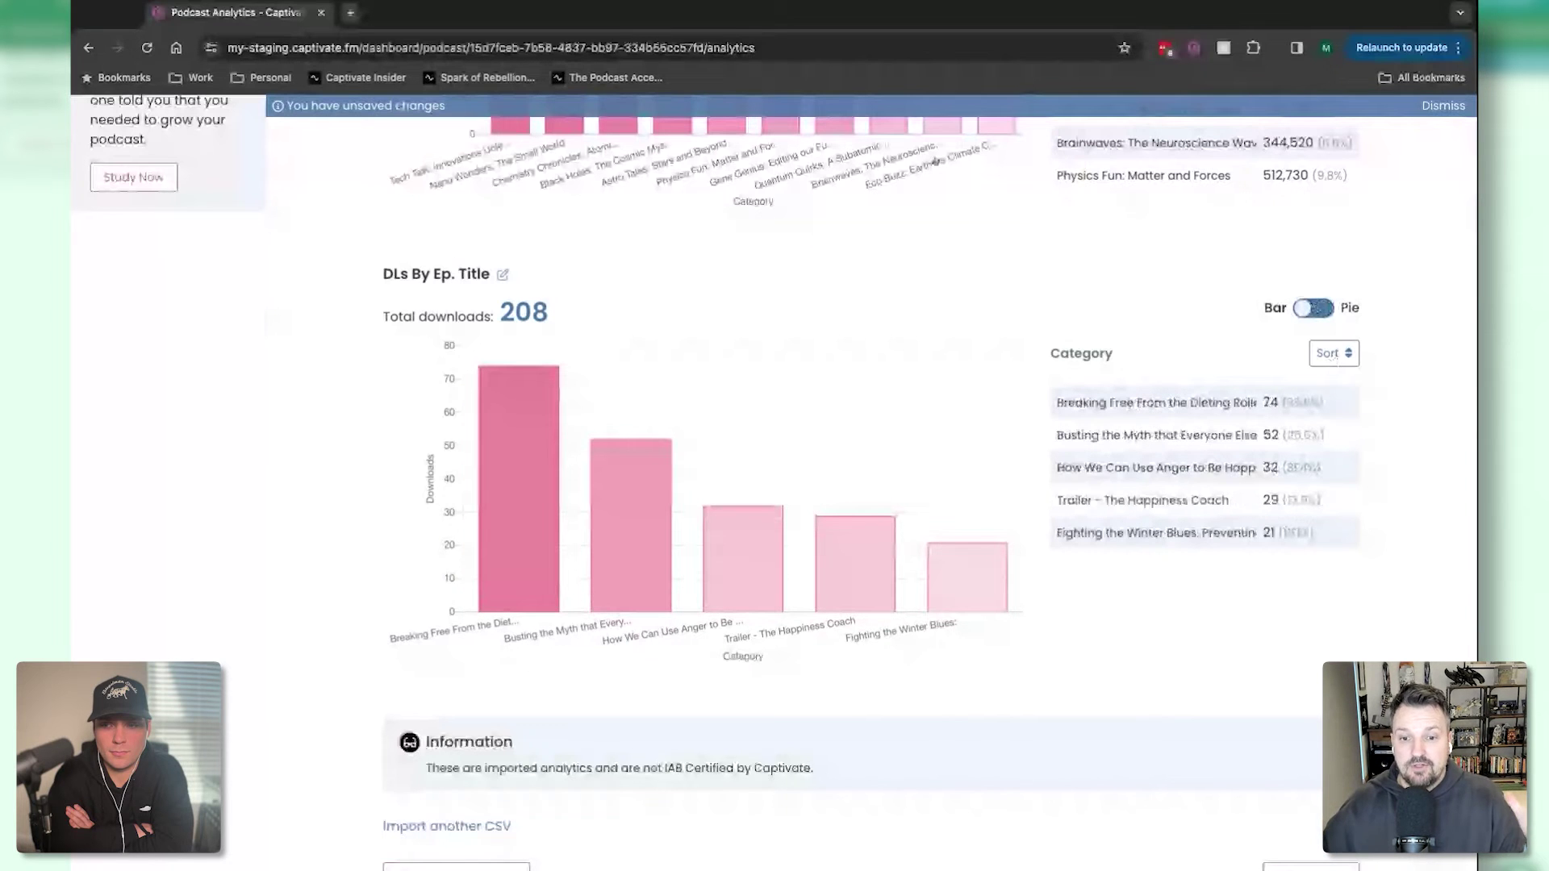